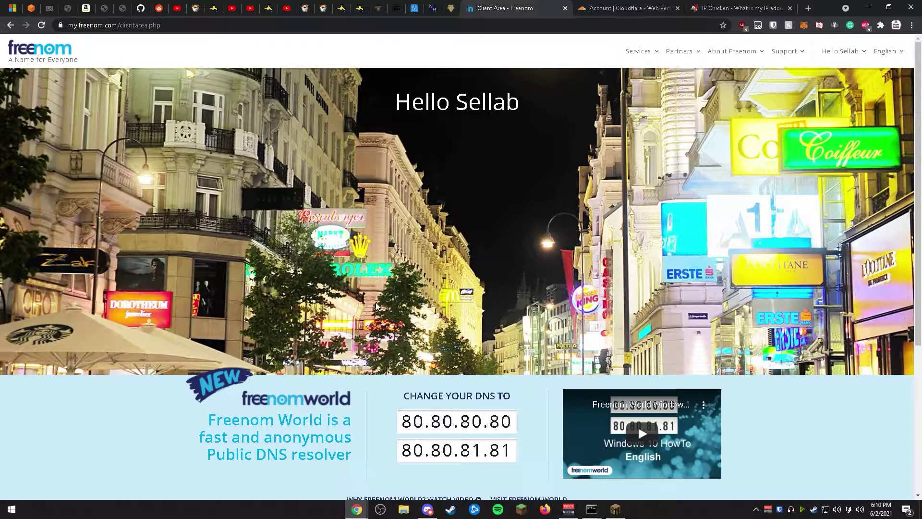
Step: Reveal the Services dropdown in Freenom's top navigation bar
mouse_move(655, 56)
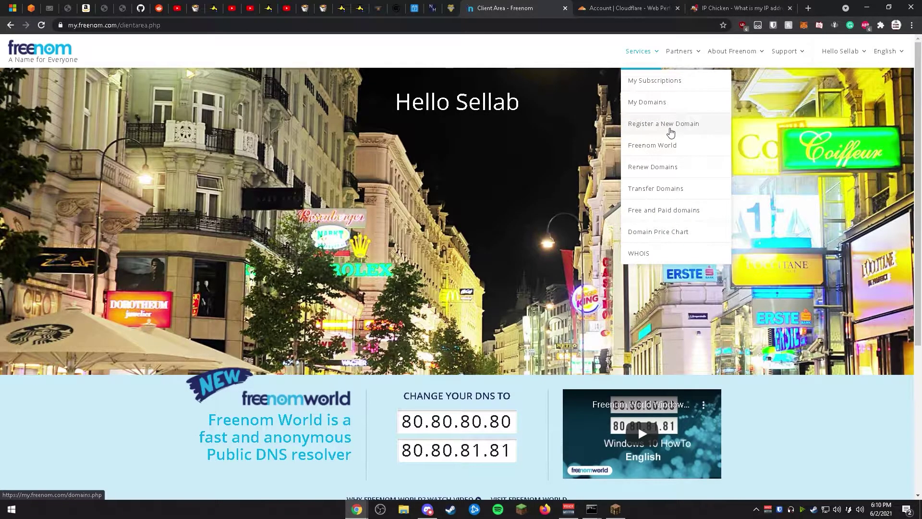
Step: Search Freenom's domain checker for 'youtubetesting' availability
left_click(671, 132)
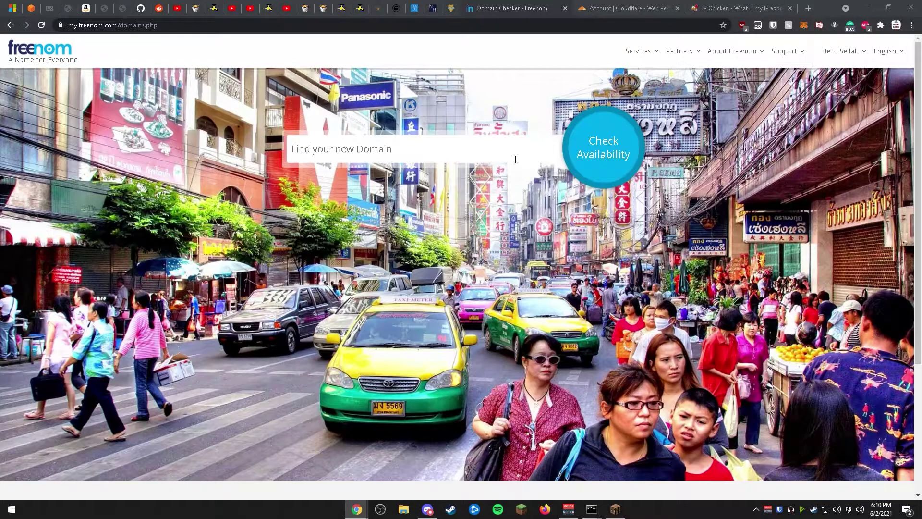
left_click(498, 155)
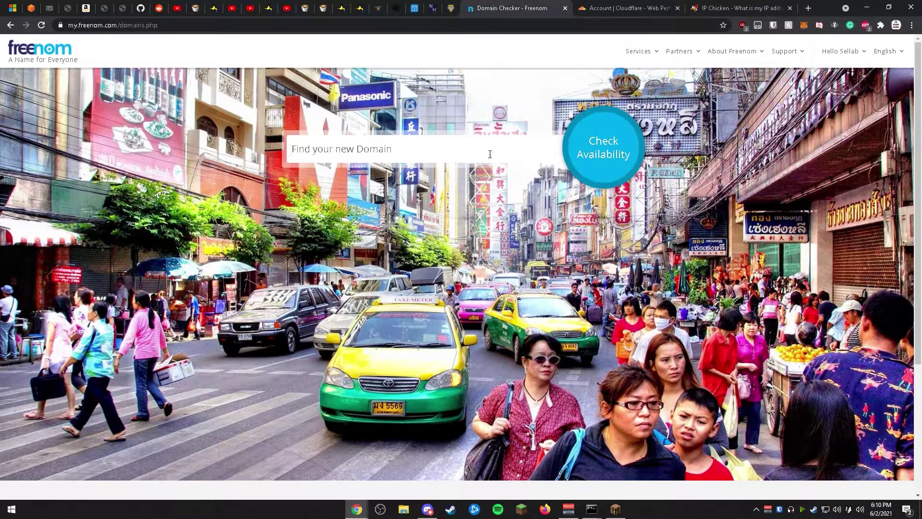
type("youtubetesting")
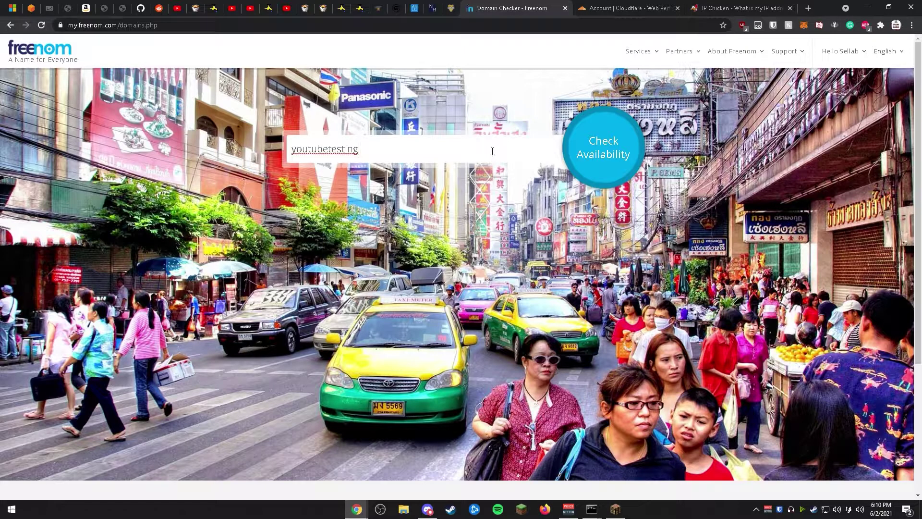
left_click(607, 148)
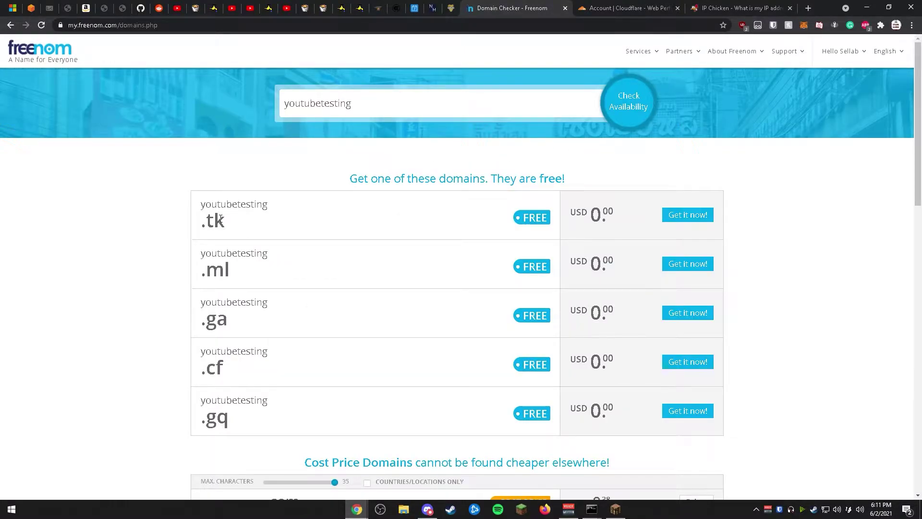
Step: Review the free .tk, .ml, .ga, .cf and .gq options at USD 0.00
left_click_drag(205, 210, 245, 407)
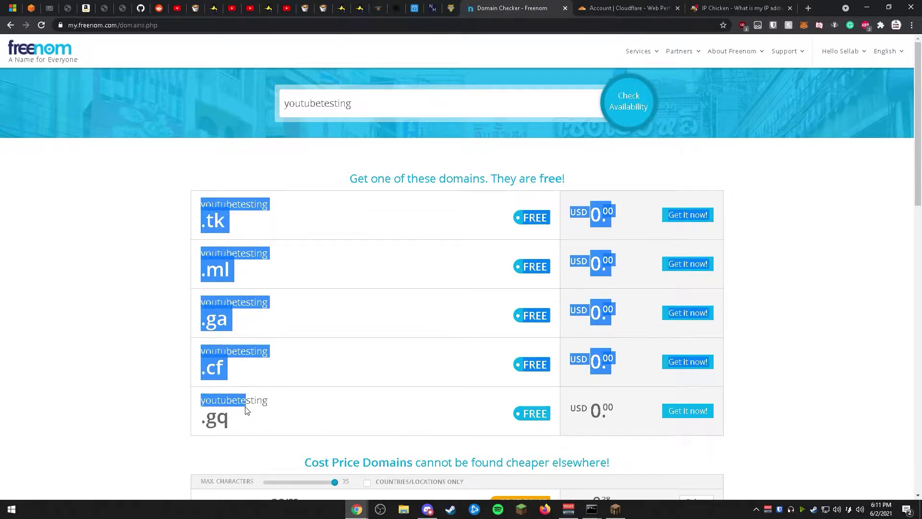
left_click(265, 331)
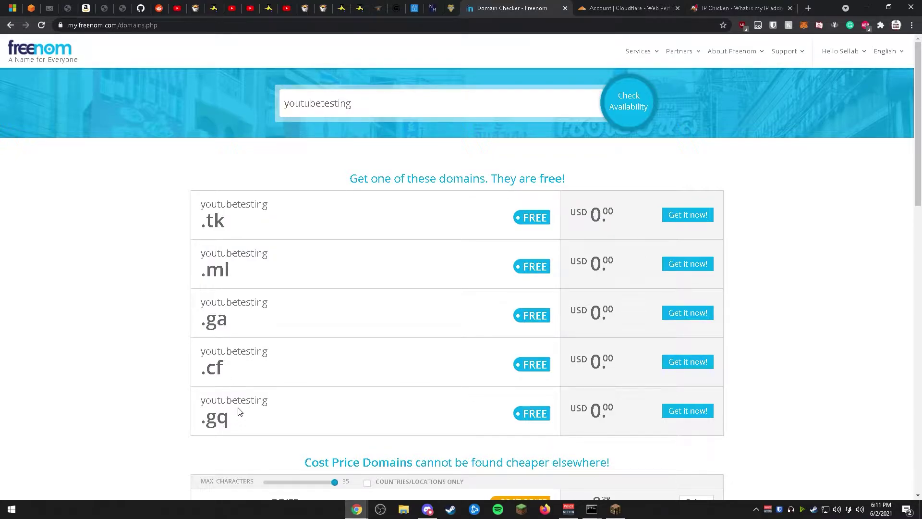
scroll(458, 356, "down", 1)
scroll(459, 355, "down", 3)
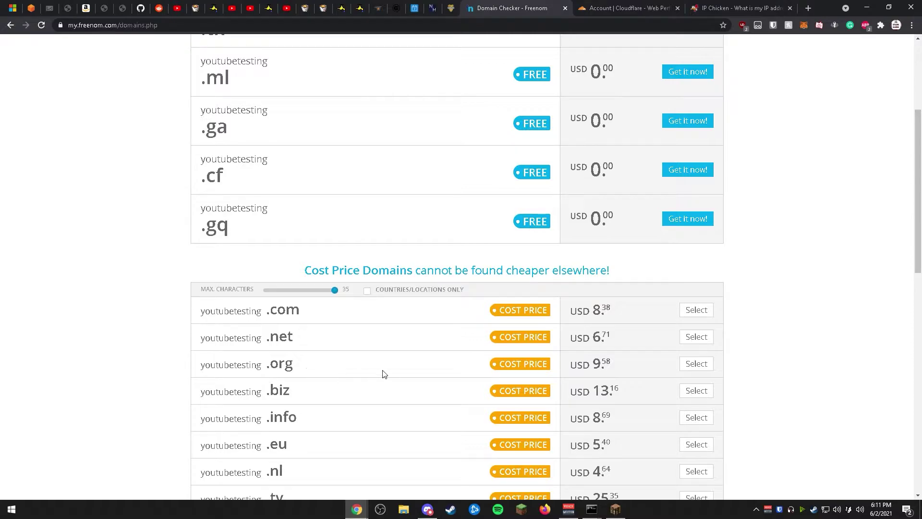
scroll(607, 330, "up", 4)
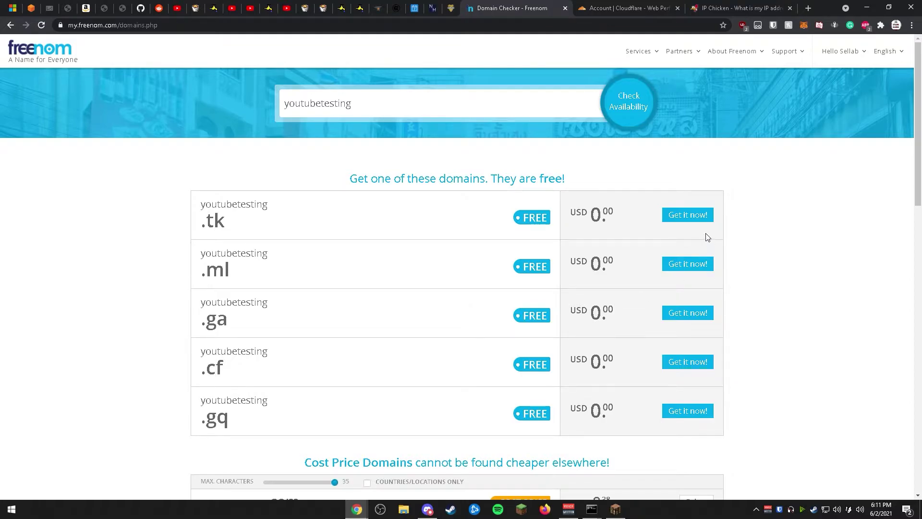
Step: Add youtubetesting.ga and youtubetesting.tk to the cart and proceed to checkout
left_click(702, 319)
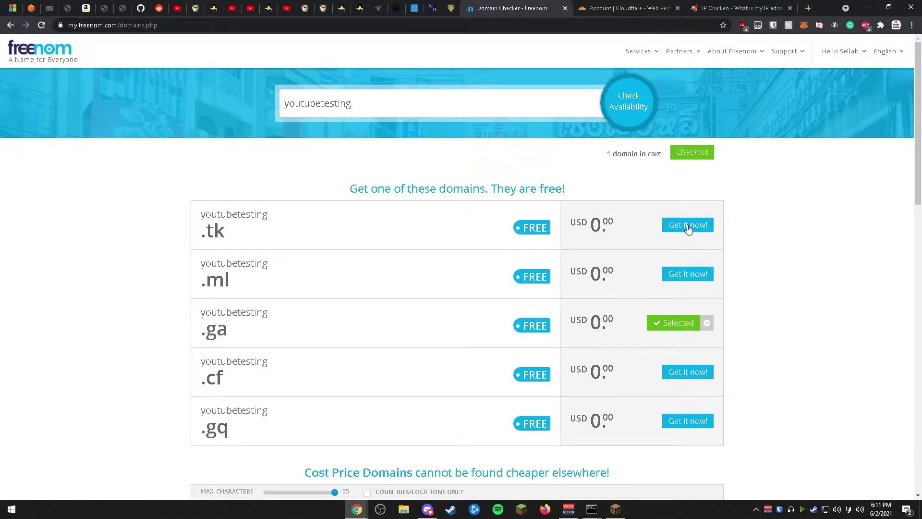
left_click(689, 227)
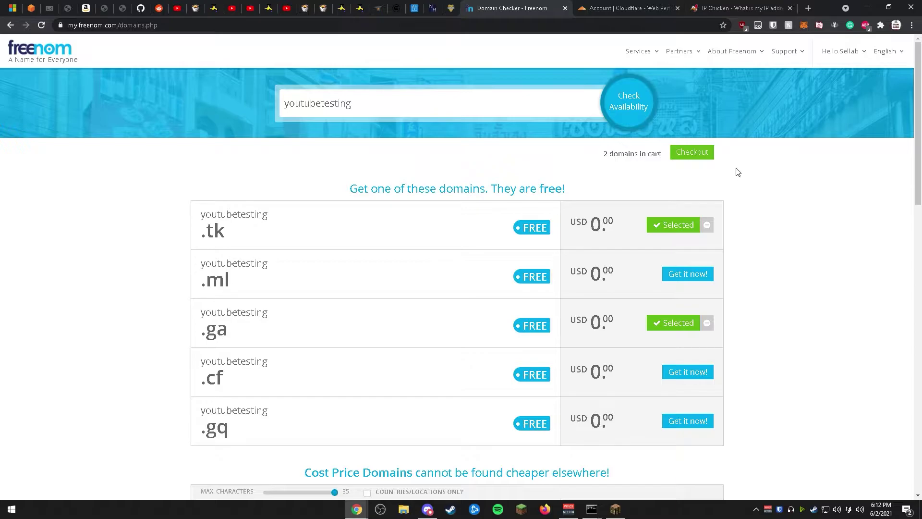
left_click(697, 155)
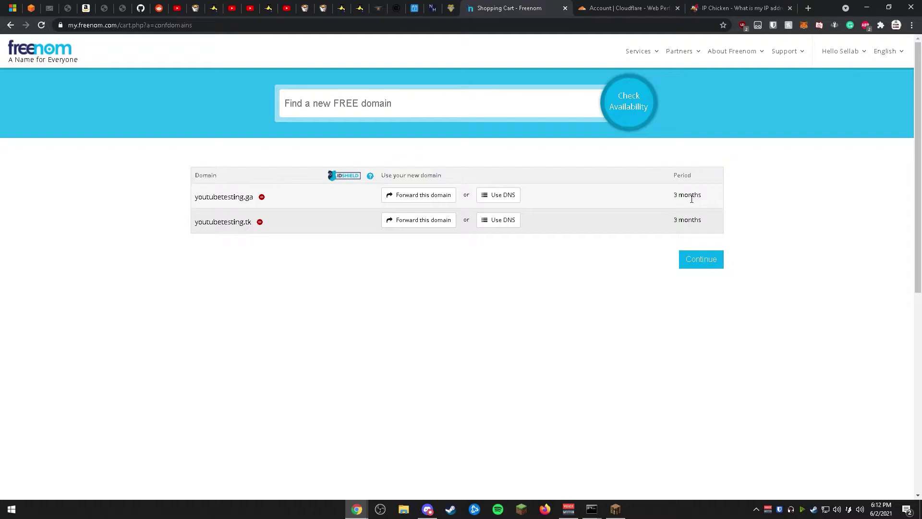
Step: Set both domains' period to 12 Months @ FREE and continue to Review & Checkout
left_click(692, 199)
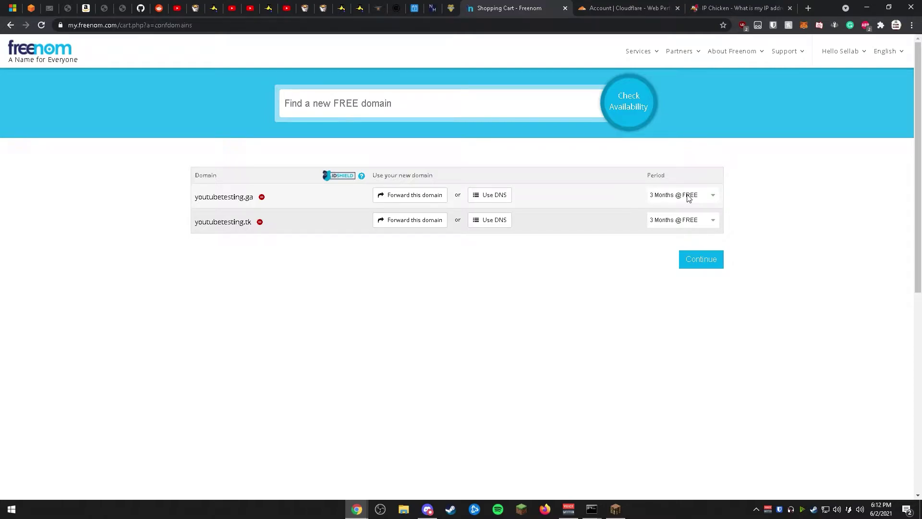
left_click(689, 197)
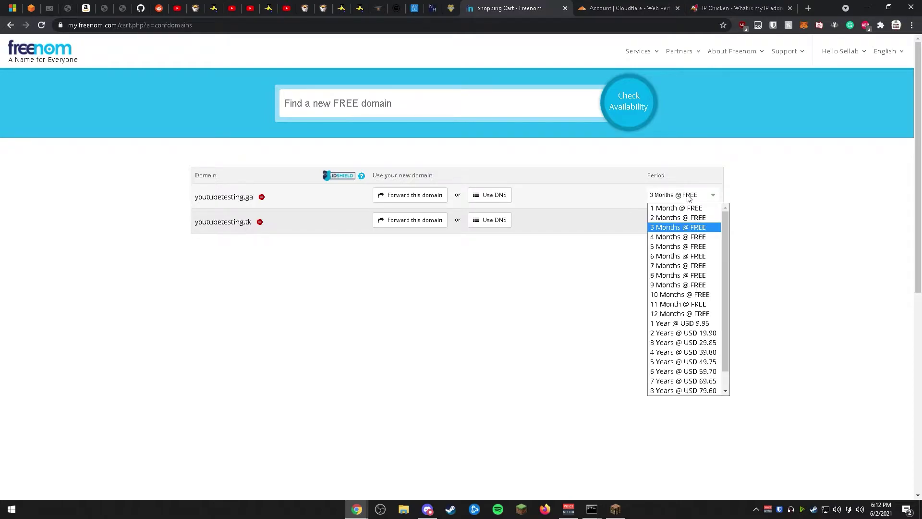
left_click(686, 313)
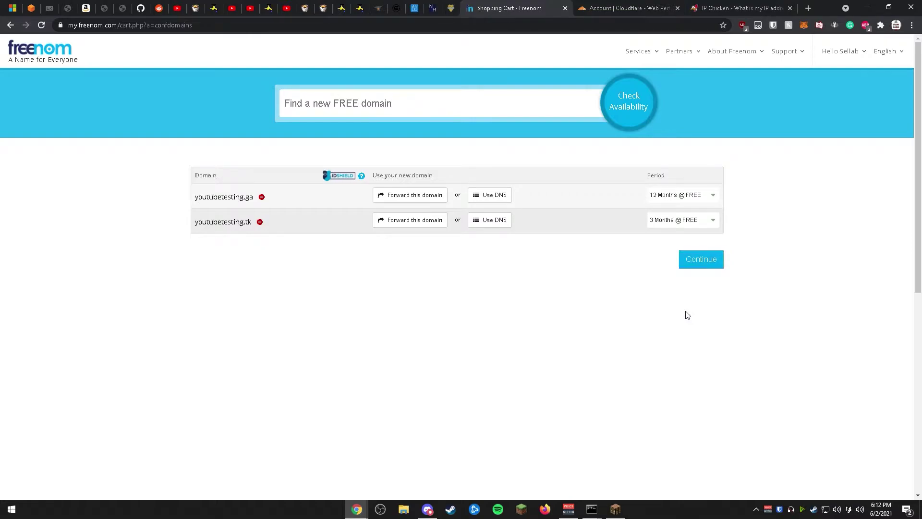
left_click(663, 225)
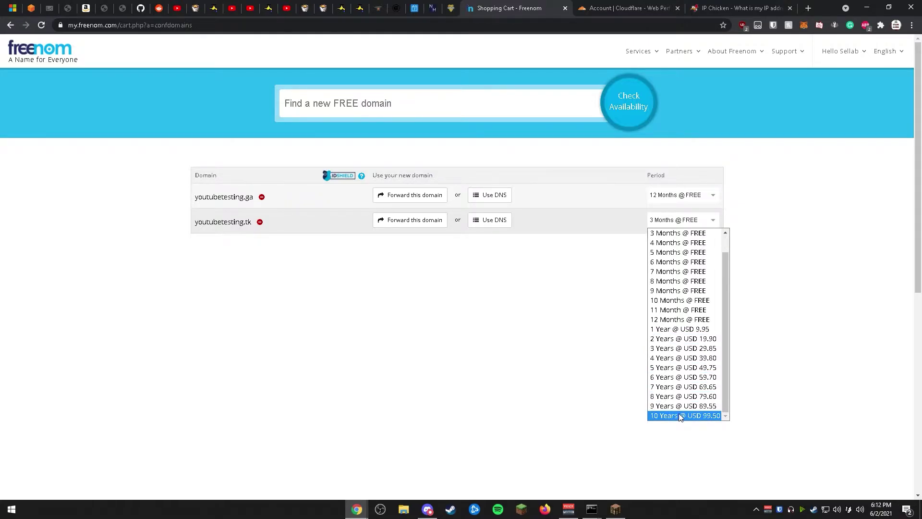
left_click(682, 319)
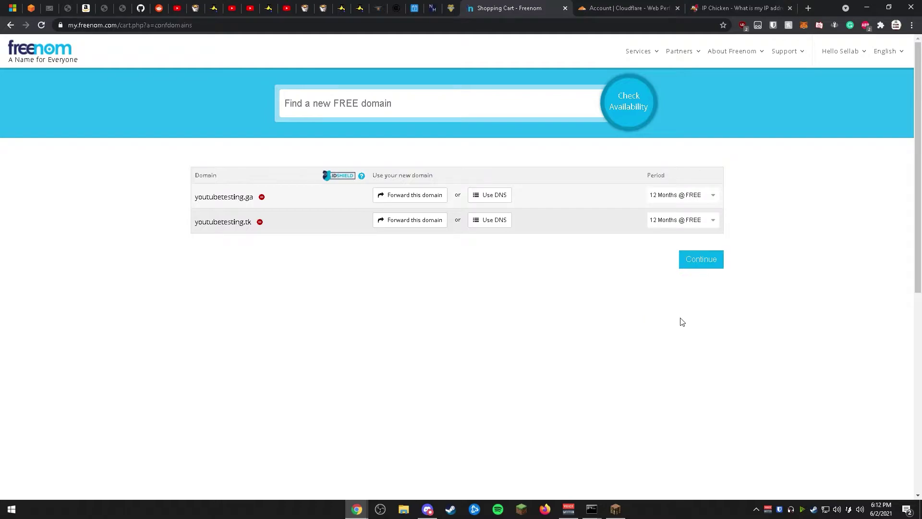
left_click(689, 263)
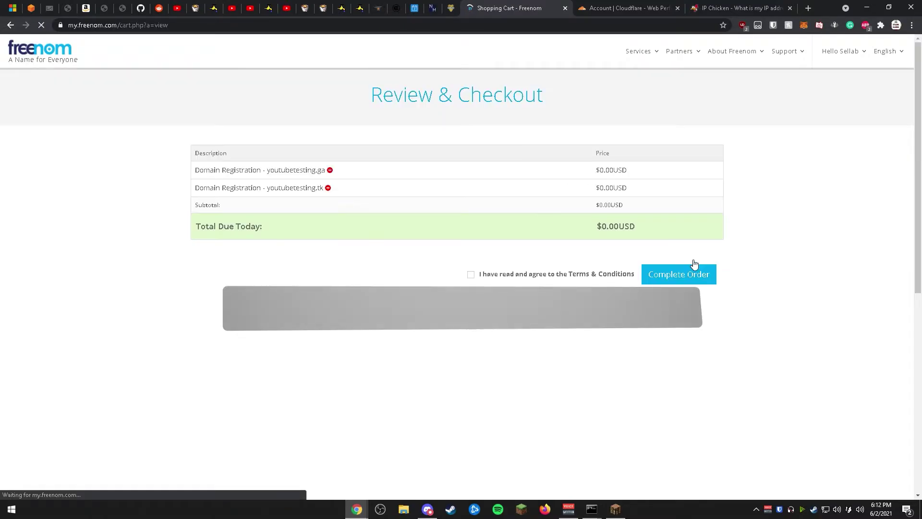
Step: Accept the Terms & Conditions and complete the free order for both domains
left_click(471, 276)
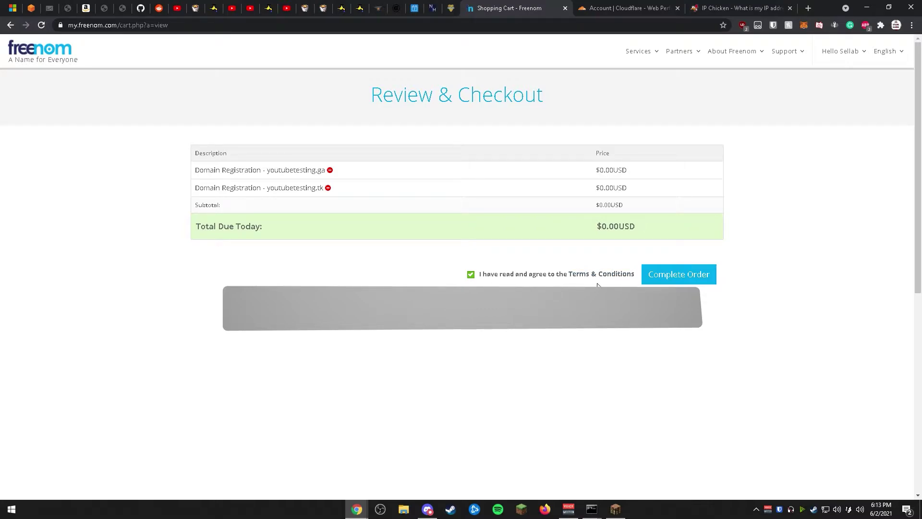
left_click(675, 275)
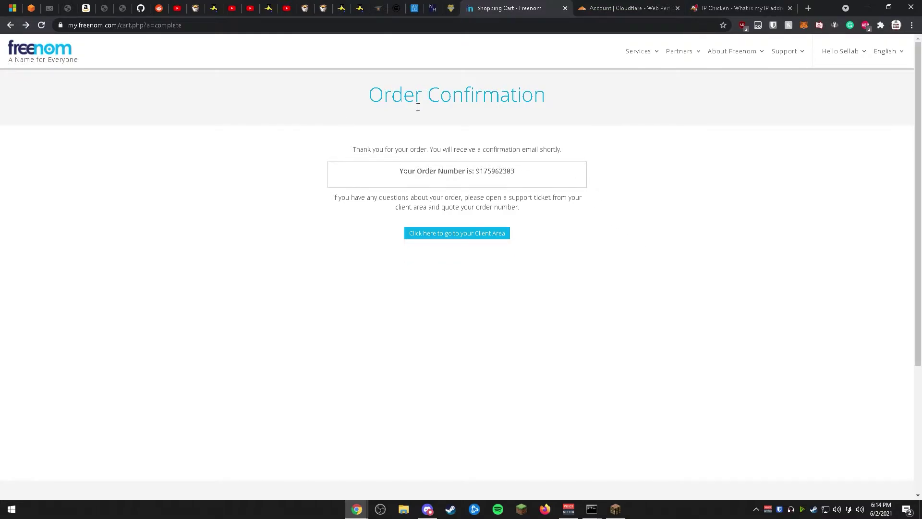
Step: Open youtubetesting.ga's management page from My Domains, then return to the Cloudflare dashboard
left_click(650, 58)
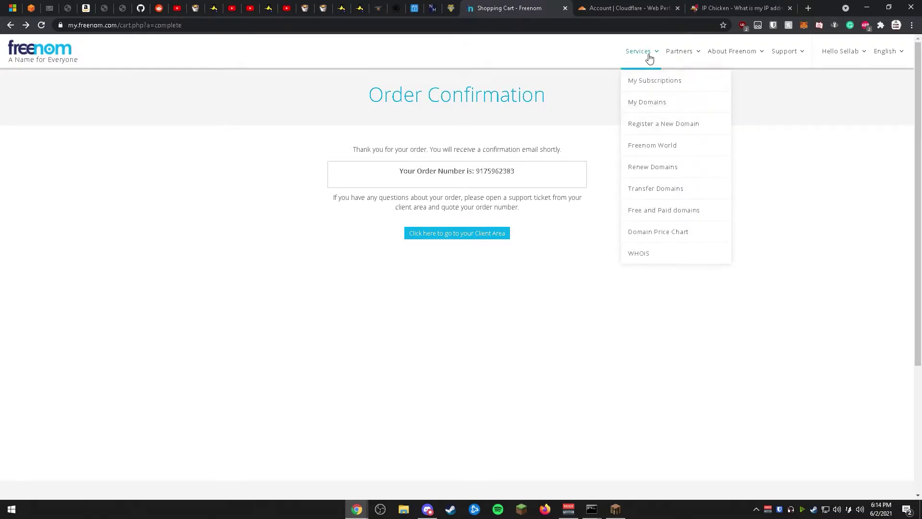
left_click(648, 102)
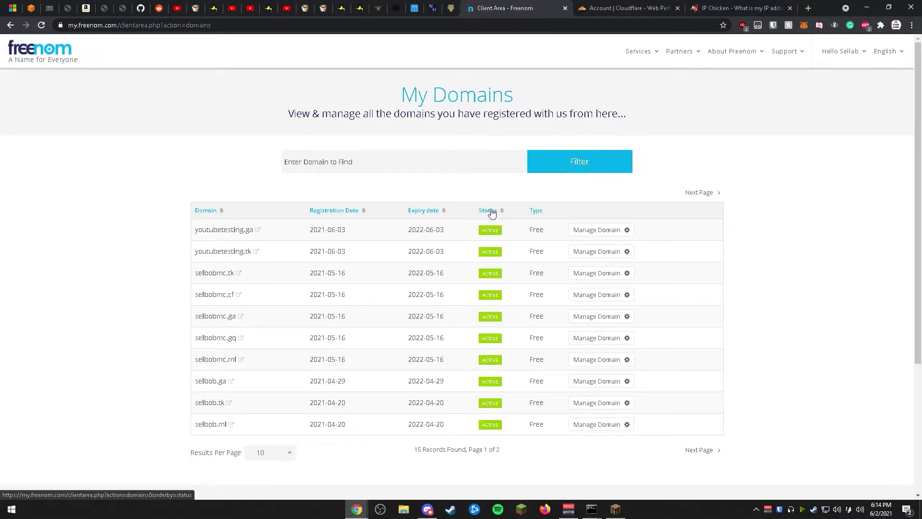
left_click(585, 235)
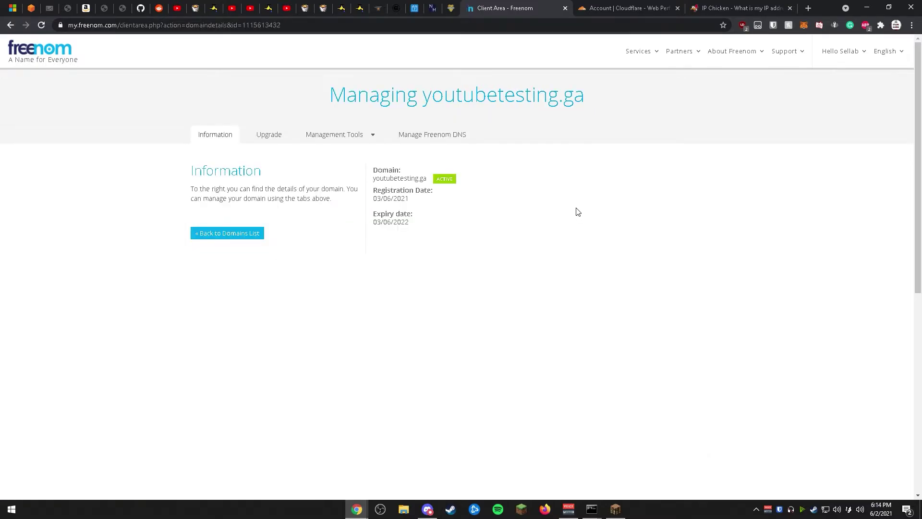
left_click(624, 10)
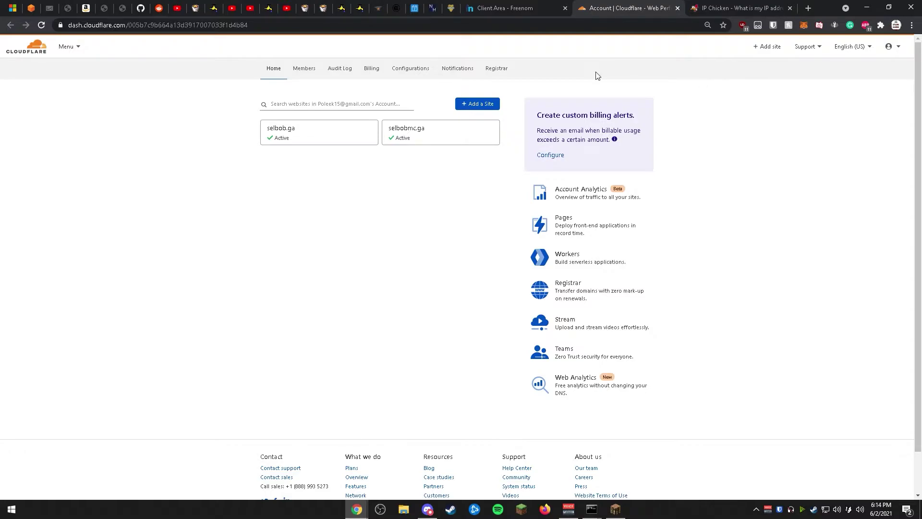
Step: Copy youtubetesting.ga from Freenom and submit it as a new Cloudflare site
left_click(479, 104)
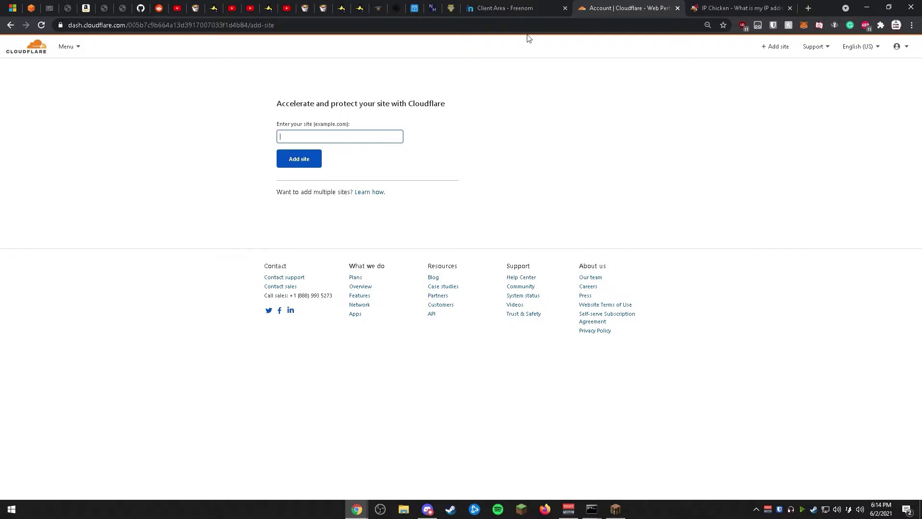
left_click(522, 10)
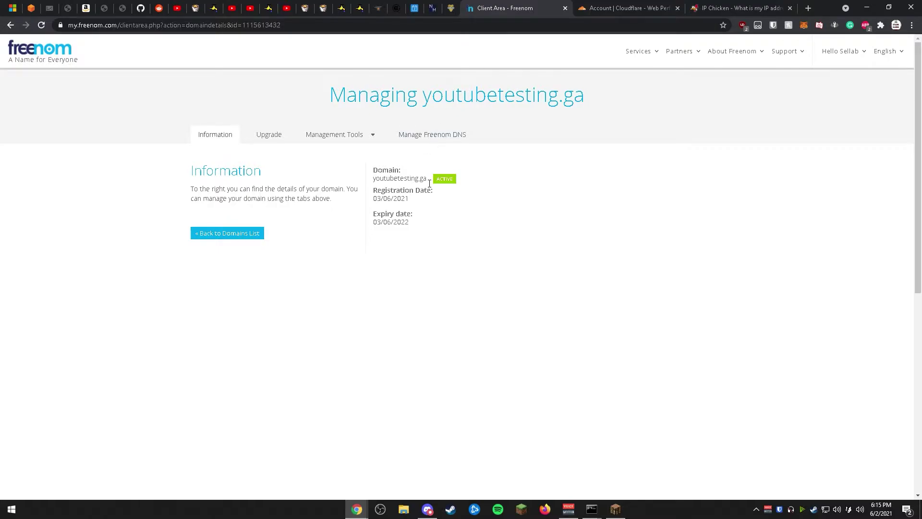
left_click_drag(430, 183, 373, 184)
key("ctrl+c")
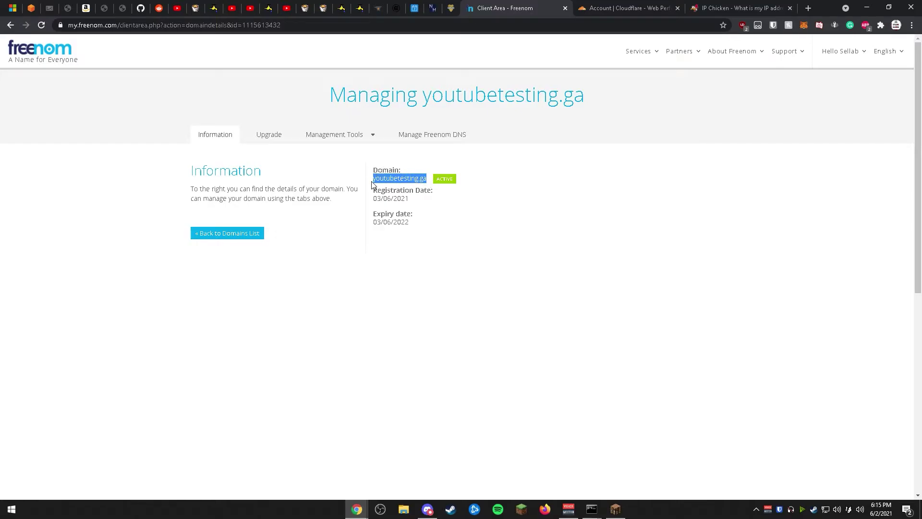
left_click(604, 8)
left_click(326, 137)
key("ctrl+v")
left_click(316, 159)
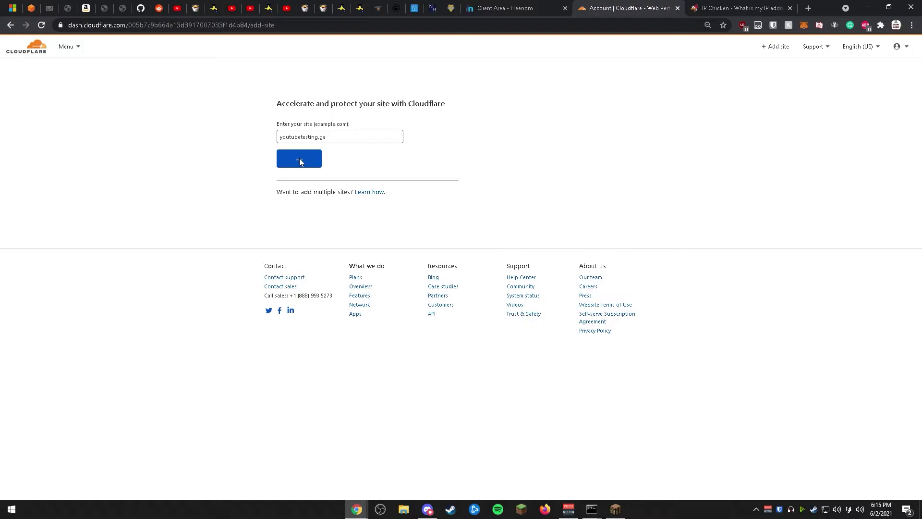
Step: Inspect the registrar lookup error and retry adding the site
left_click_drag(277, 150, 438, 160)
right_click(440, 160)
left_click(429, 161)
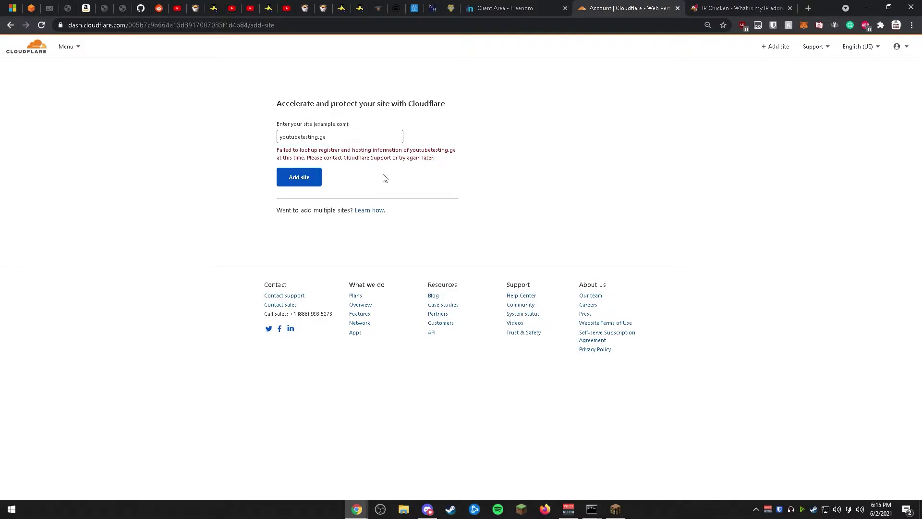
left_click(300, 178)
left_click(303, 179)
Step: Add youtubetesting.ga on the Free plan, choosing 'Add records later' for DNS
left_click(302, 180)
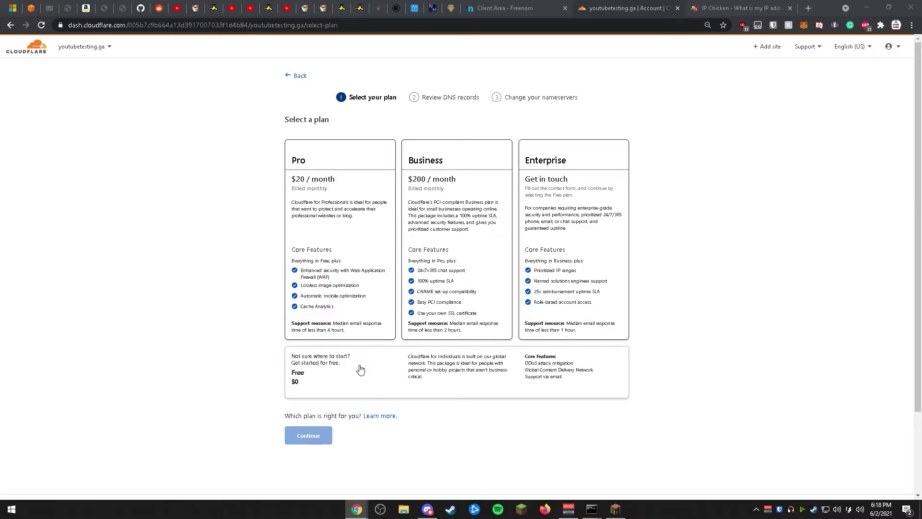
left_click(360, 369)
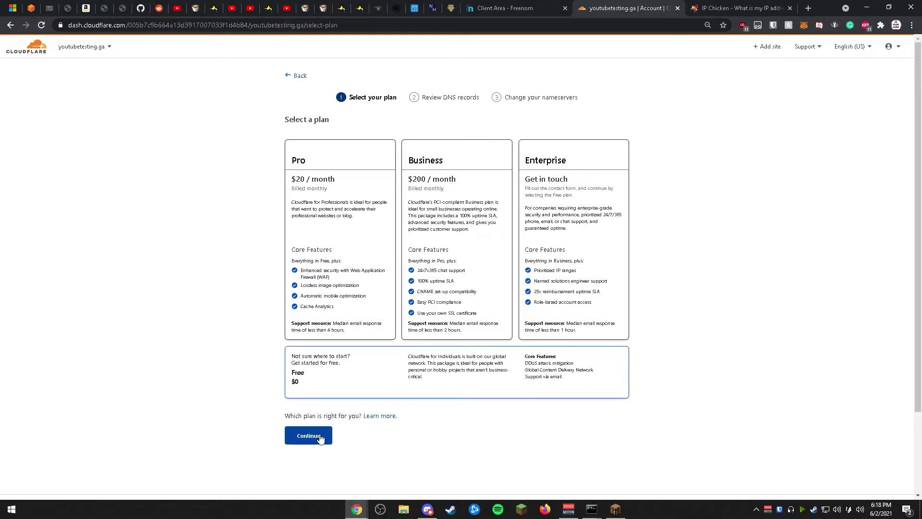
left_click(319, 436)
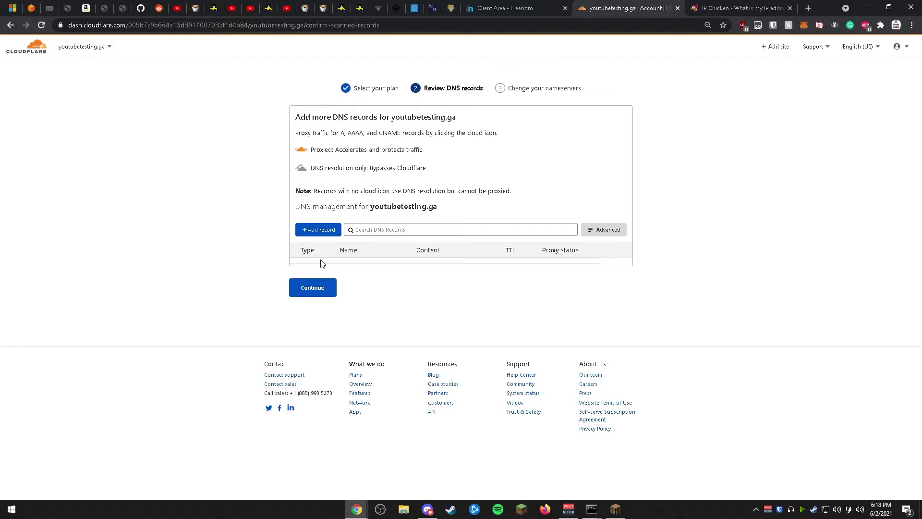
left_click(314, 288)
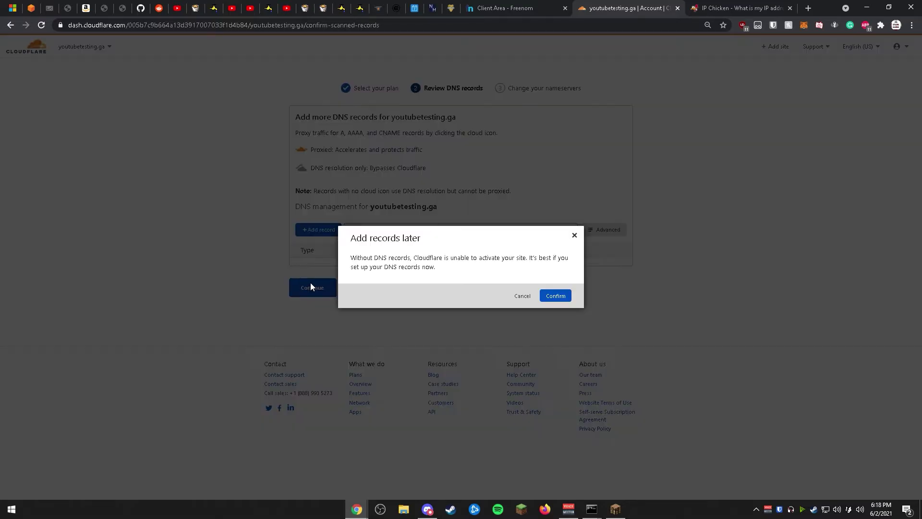
left_click(556, 297)
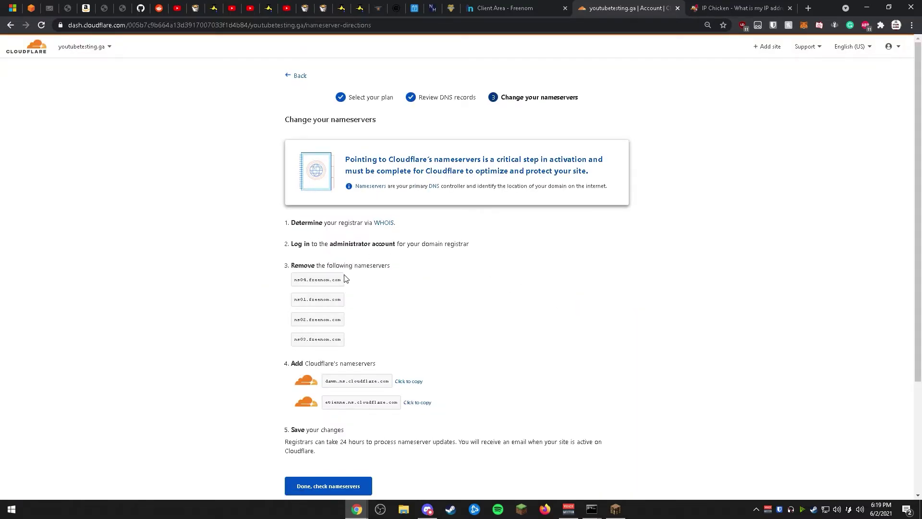
Step: Read Cloudflare's nameserver change steps, briefly checking the Freenom domain page
scroll(345, 279, "down", 1)
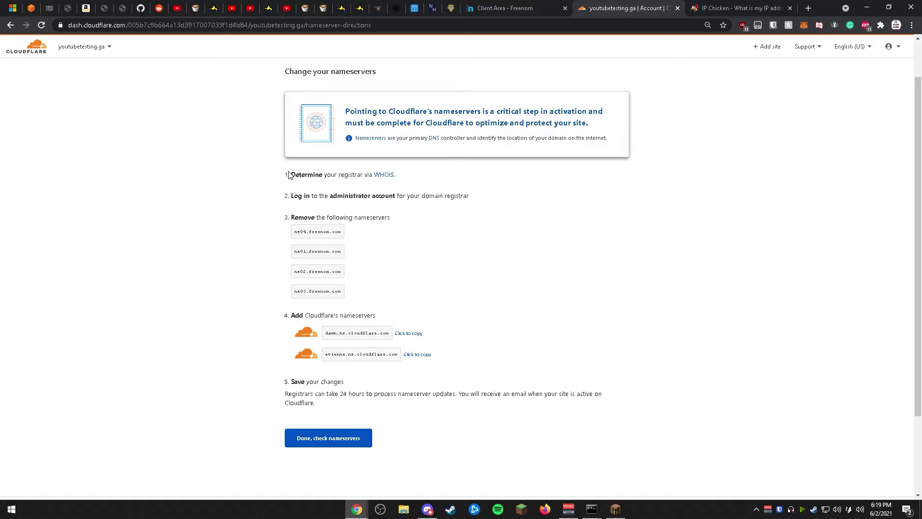
left_click_drag(290, 175, 368, 180)
left_click(504, 8)
left_click(607, 10)
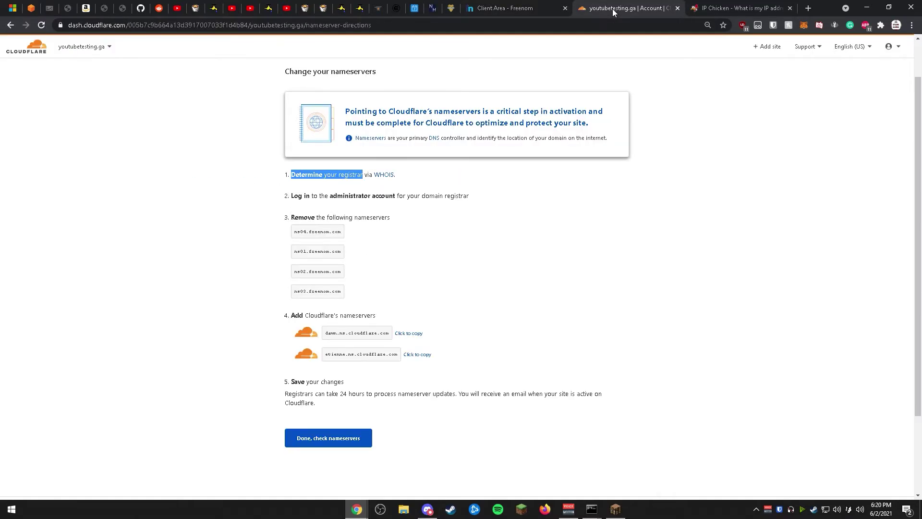
Step: Switch youtubetesting.ga to custom nameservers with dawn.ns.cloudflare.com as Nameserver 1
left_click(529, 9)
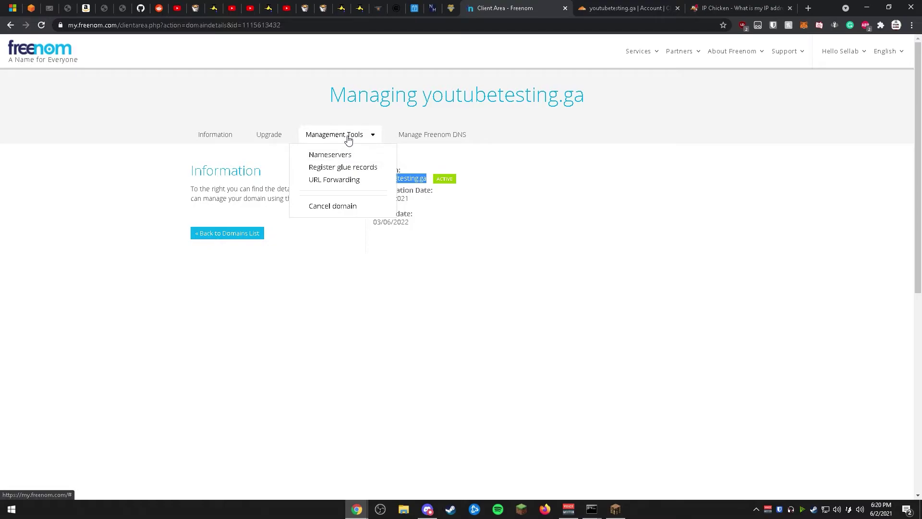
left_click(344, 157)
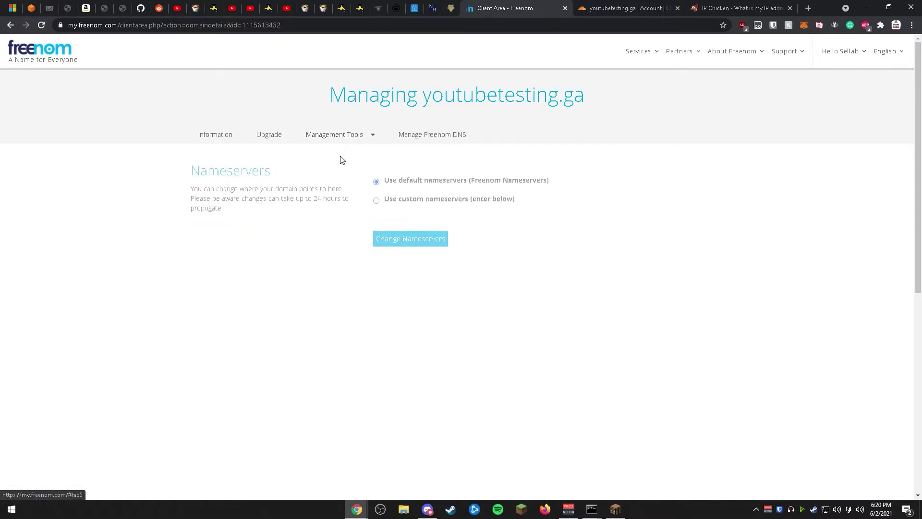
left_click(416, 204)
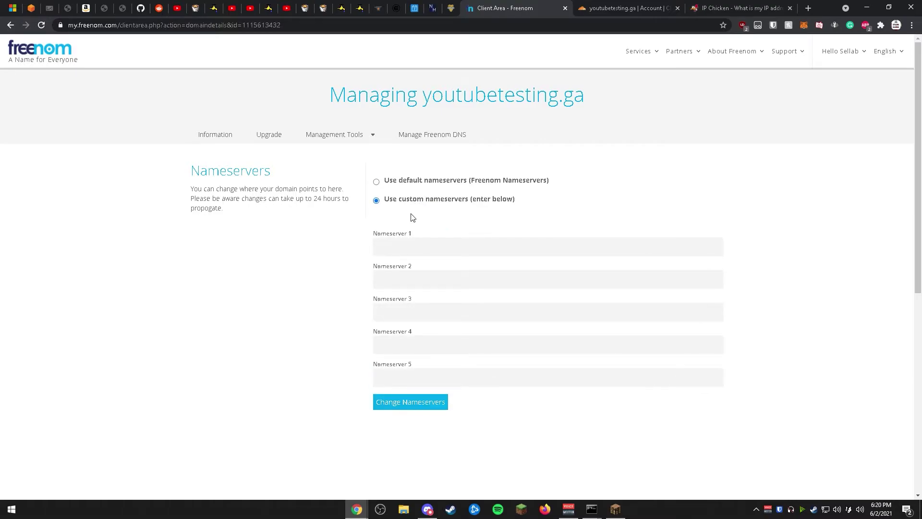
left_click(618, 8)
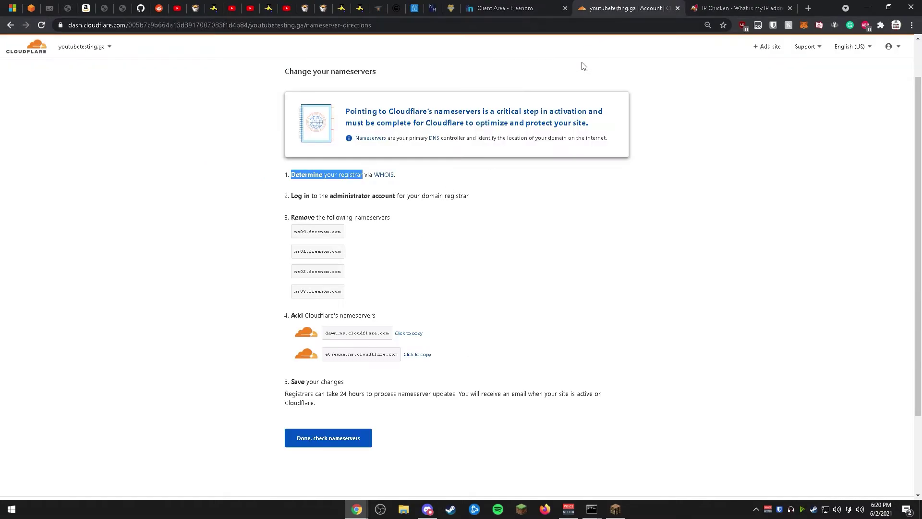
left_click_drag(294, 231, 352, 301)
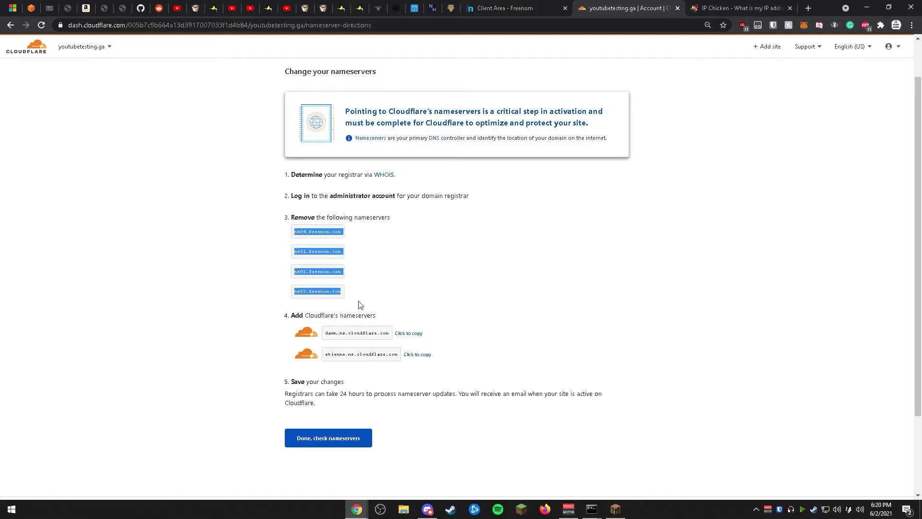
left_click(410, 336)
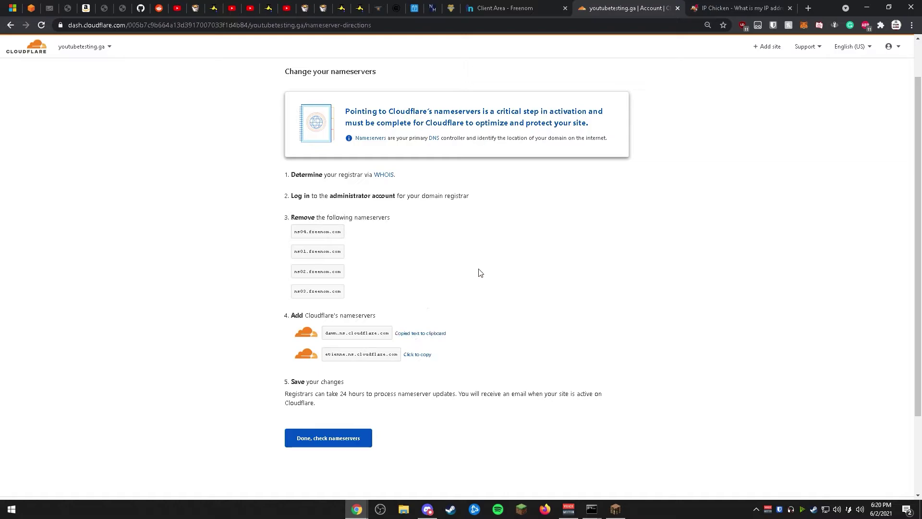
left_click(545, 14)
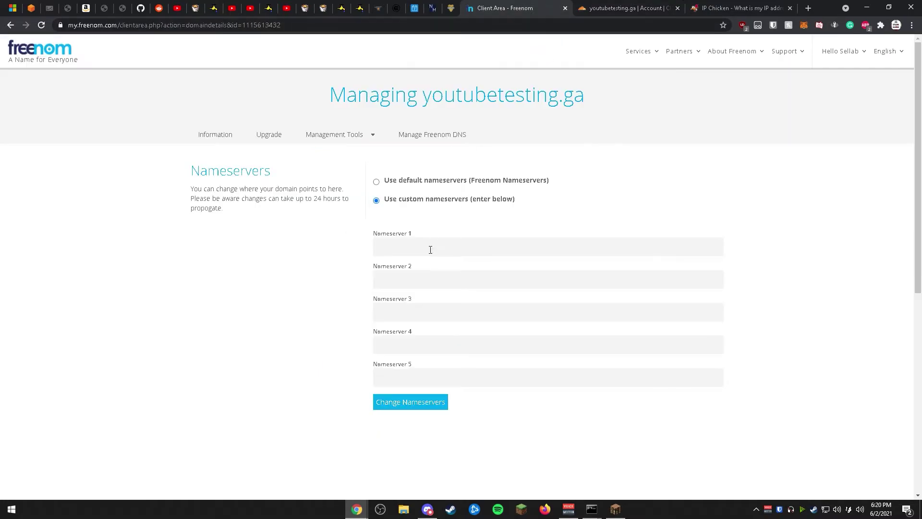
key("ctrl+v")
Step: Add etienne.ns.cloudflare.com as Nameserver 2 and save the nameserver changes
left_click(625, 9)
left_click(419, 354)
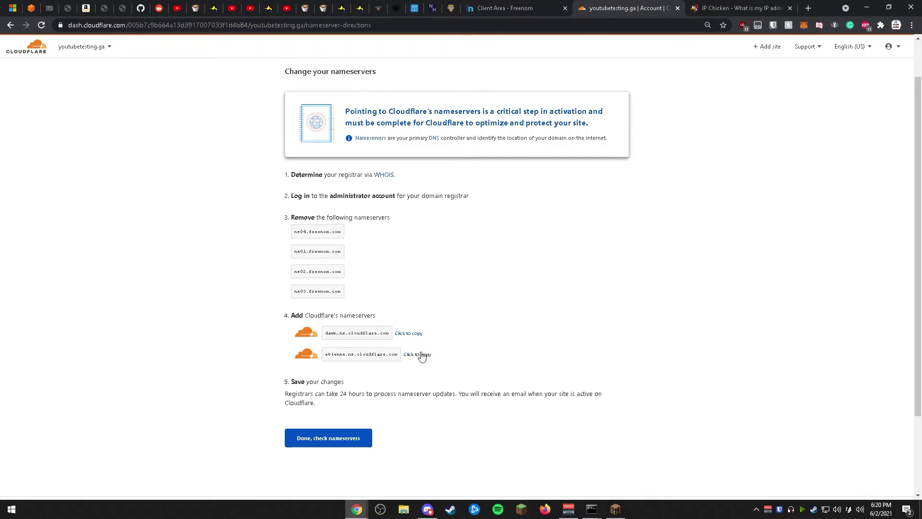
left_click(517, 8)
left_click(502, 280)
key("ctrl+v")
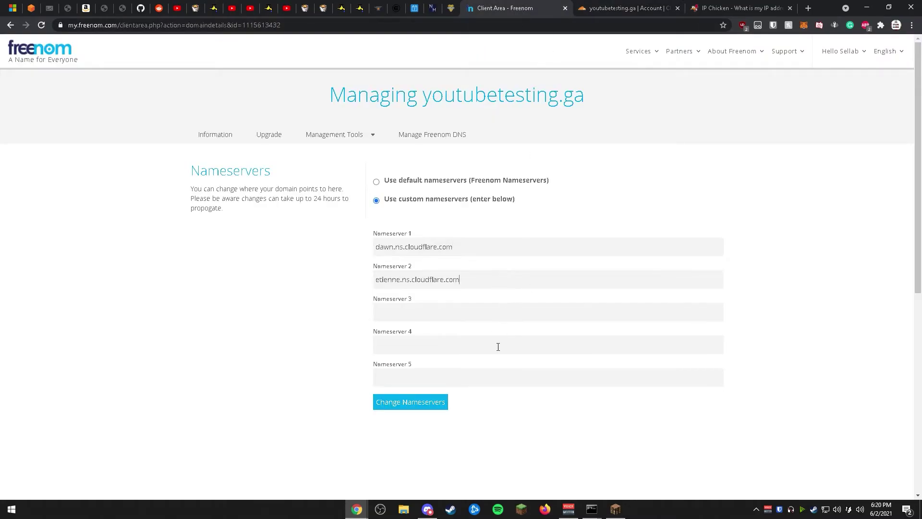
left_click(423, 404)
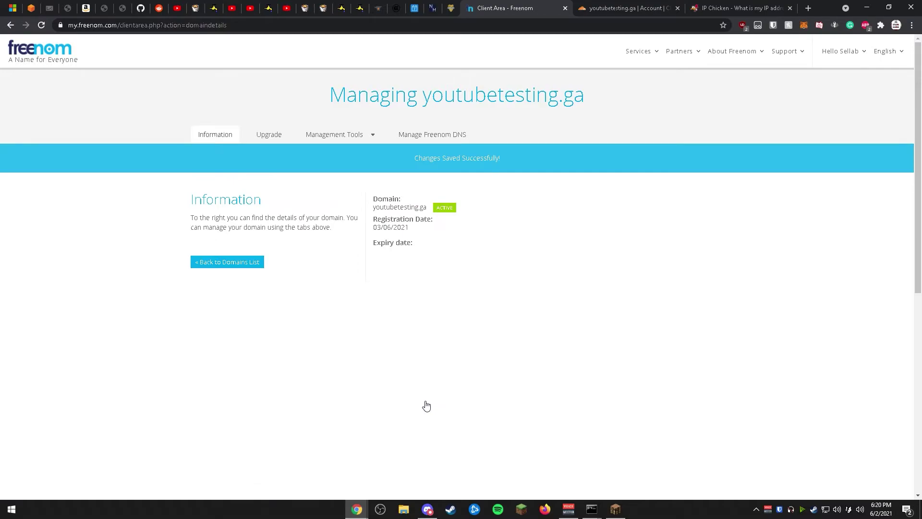
left_click_drag(501, 159, 420, 167)
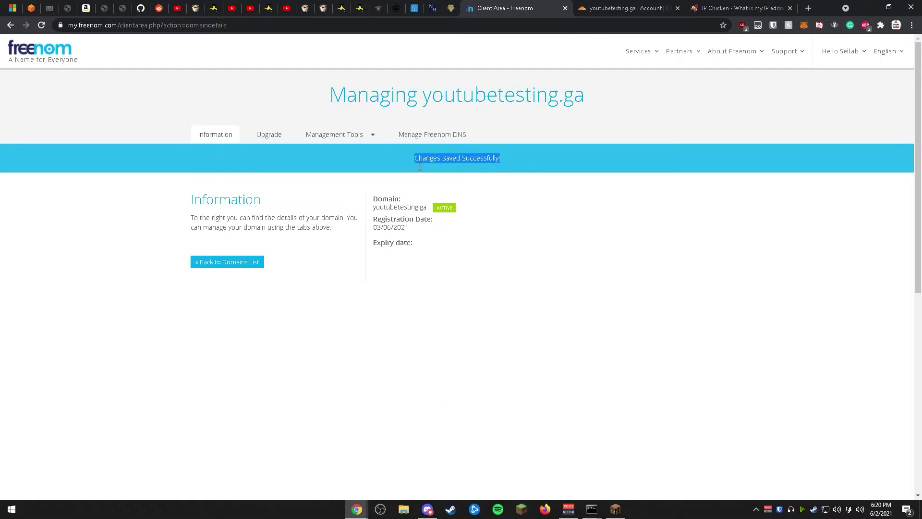
left_click(614, 125)
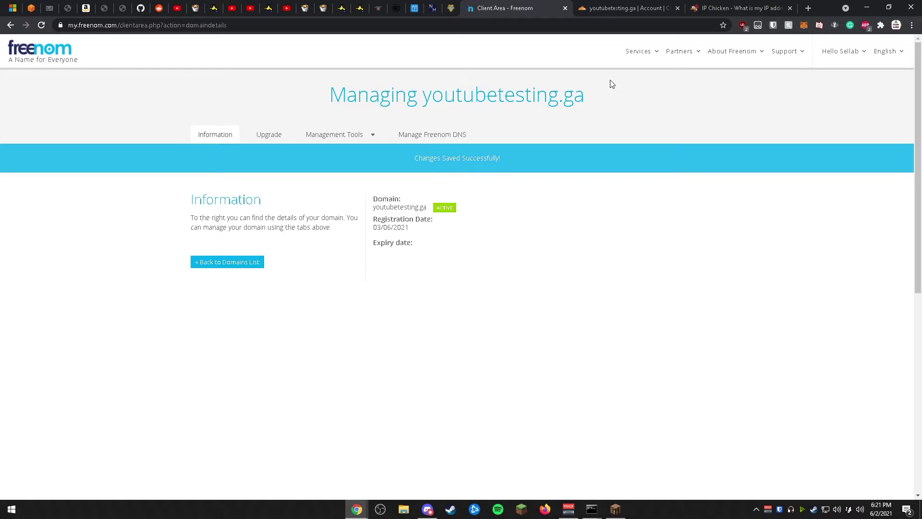
left_click(607, 7)
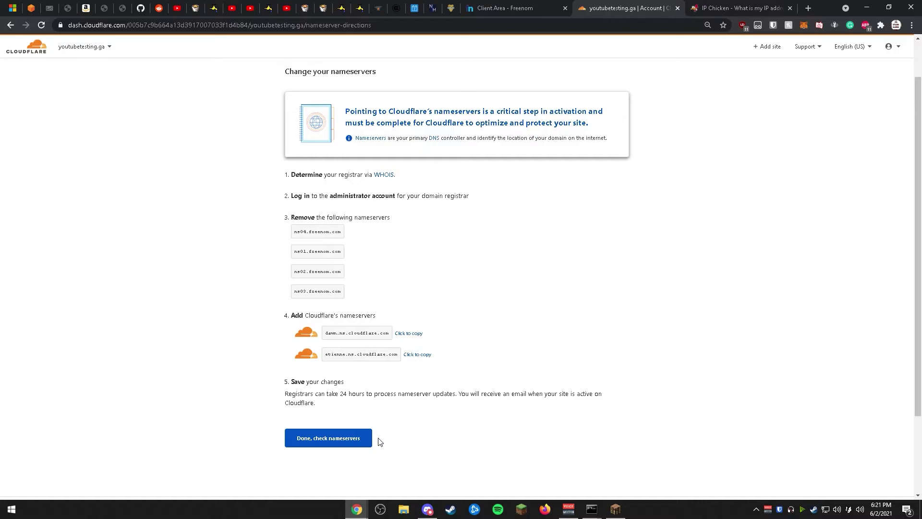
Step: Confirm the nameservers are updated, skip the Quick Start Guide, and recheck nameservers
left_click(328, 439)
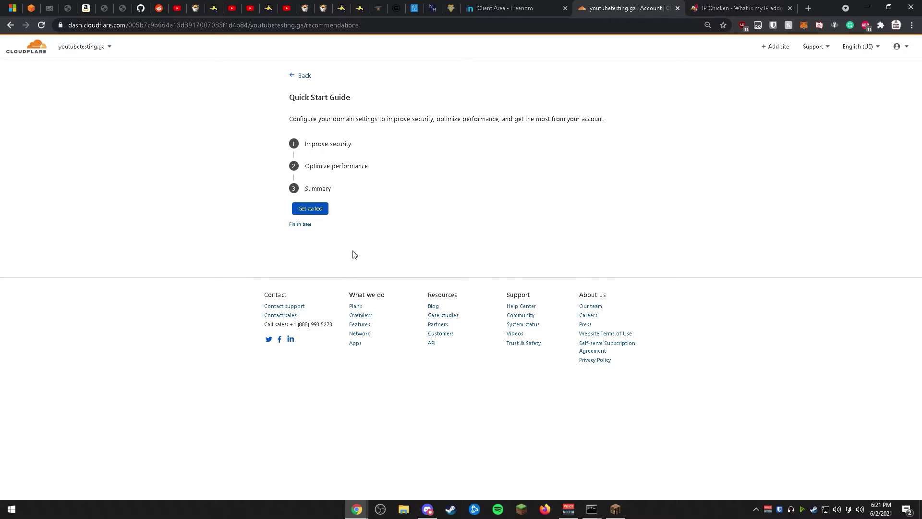
left_click(306, 225)
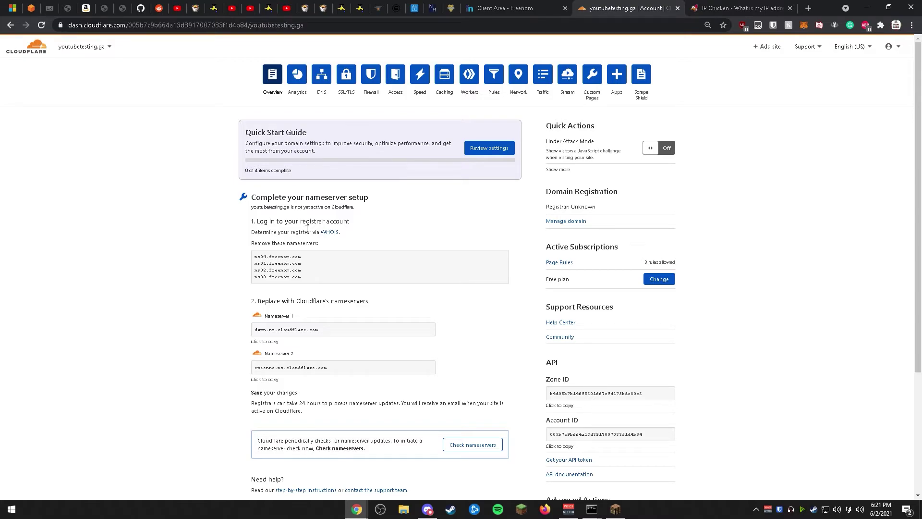
scroll(307, 229, "down", 4)
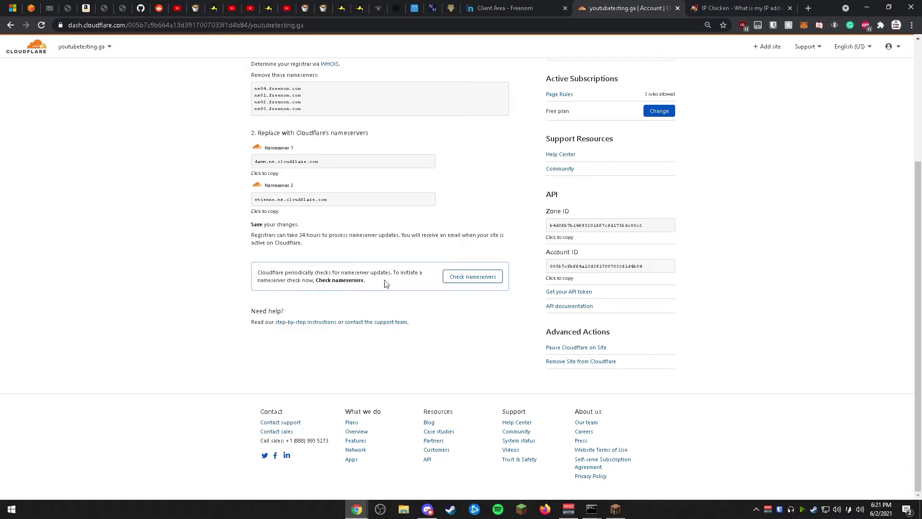
left_click_drag(426, 274, 451, 282)
left_click(468, 282)
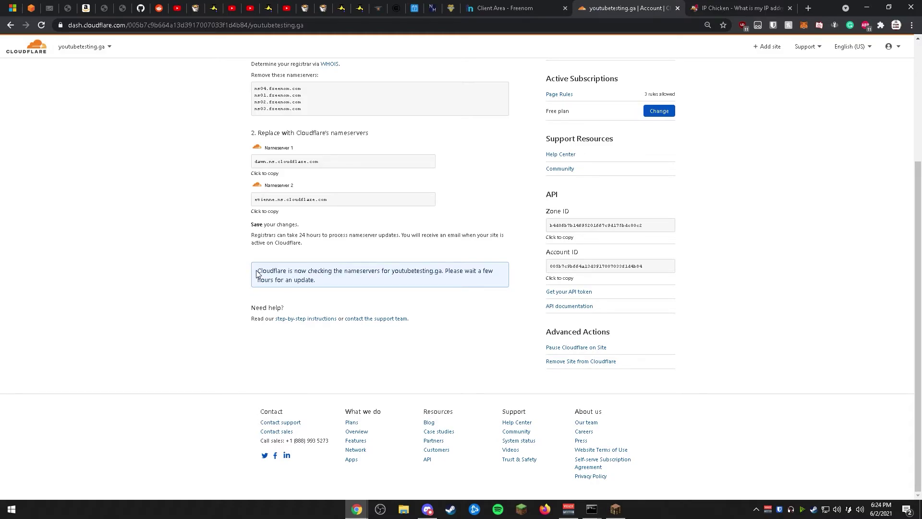
left_click_drag(257, 272, 434, 286)
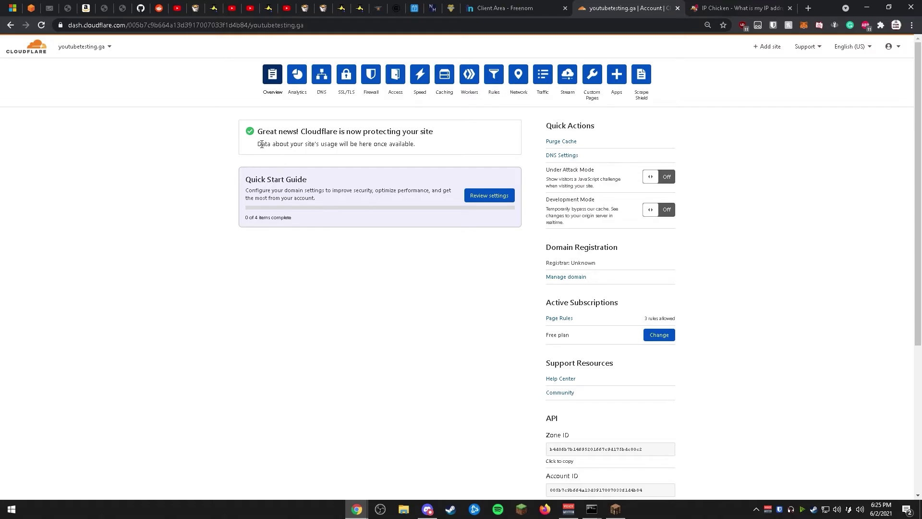
Step: On the domain's DNS page, start a new A record named @
left_click_drag(258, 134, 438, 136)
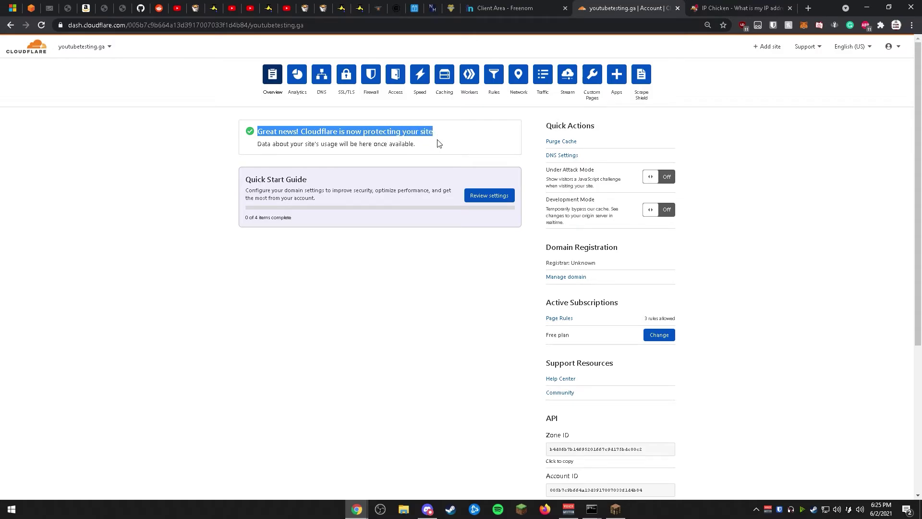
left_click(331, 79)
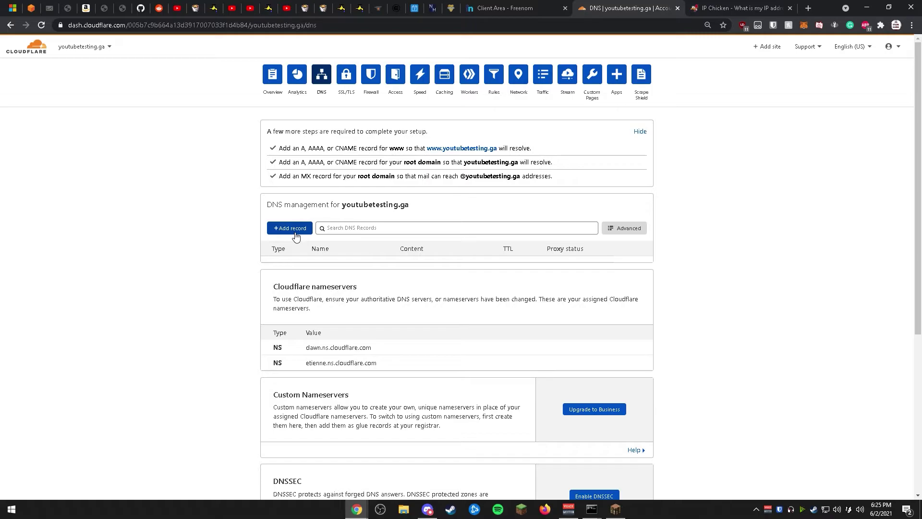
left_click(296, 236)
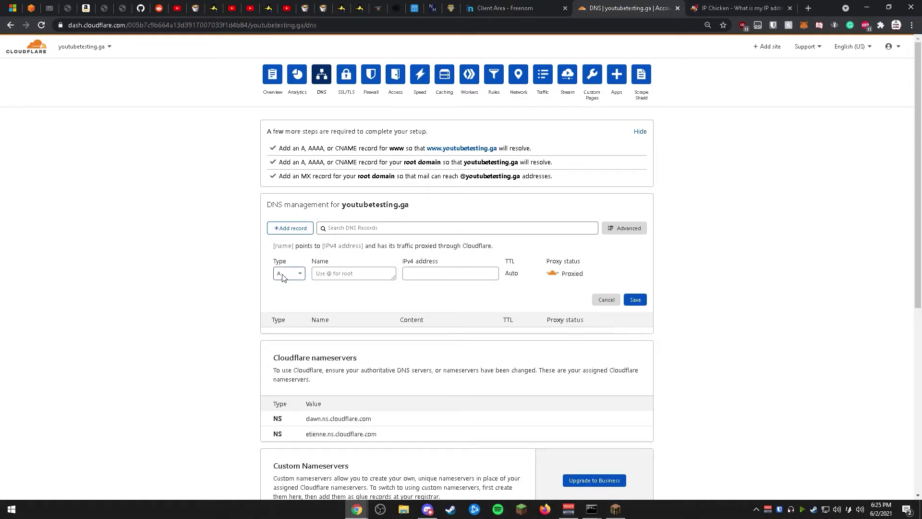
left_click(423, 273)
type("@")
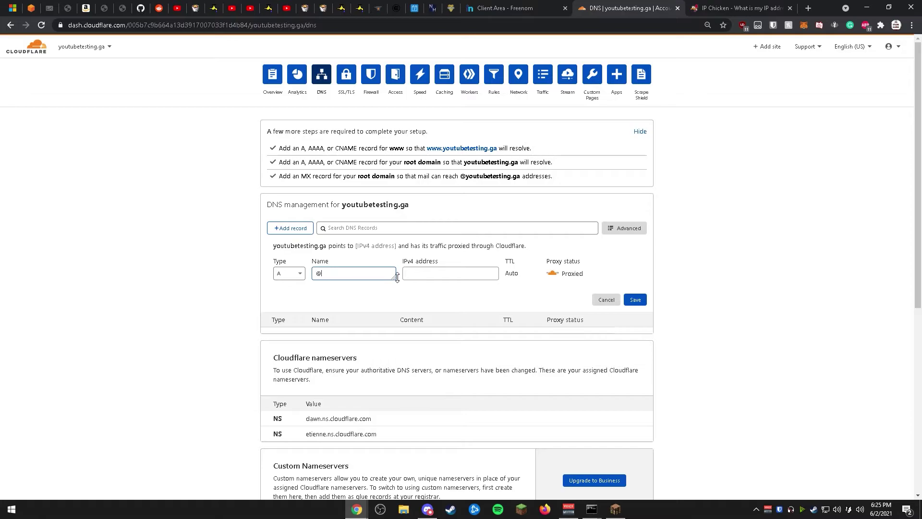
left_click(329, 253)
Step: Move to the A record's IPv4 address field and switch to the IP Chicken tab
left_click_drag(329, 250, 279, 253)
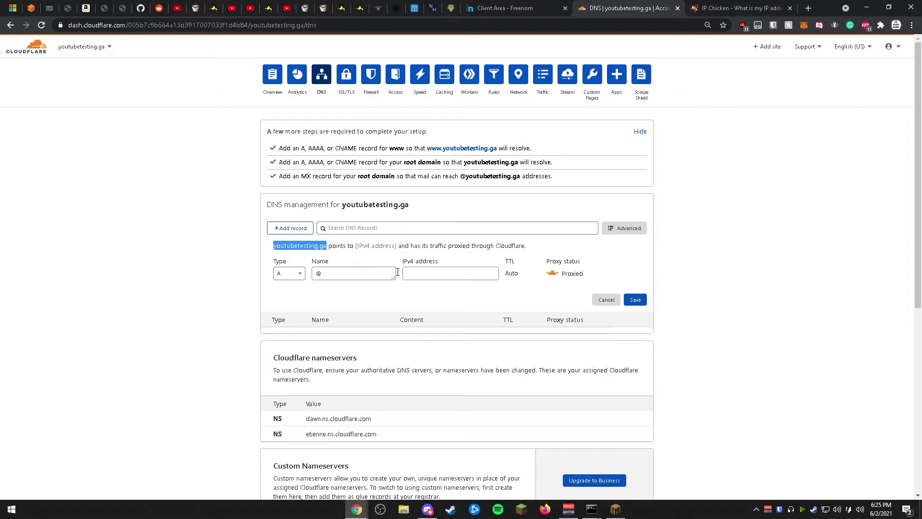
left_click(427, 273)
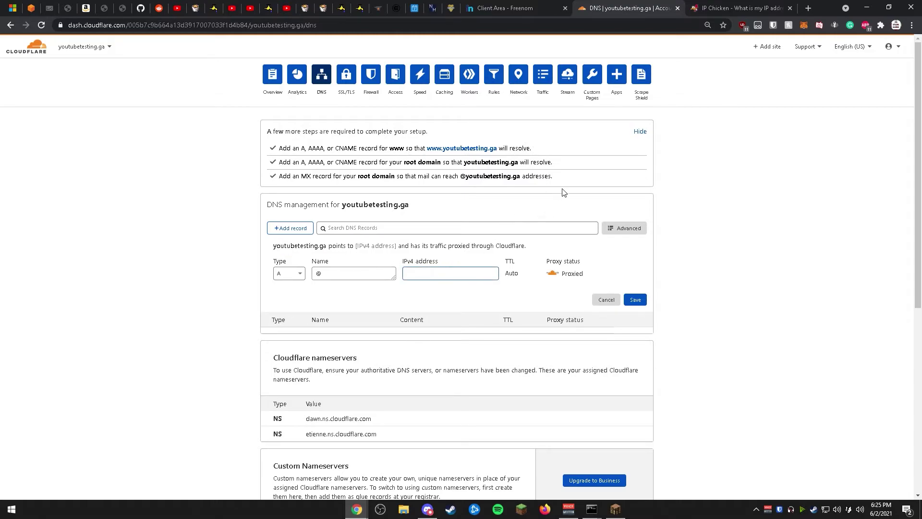
mouse_move(438, 265)
left_mouse_down()
mouse_move(399, 263)
mouse_move(438, 263)
left_mouse_up()
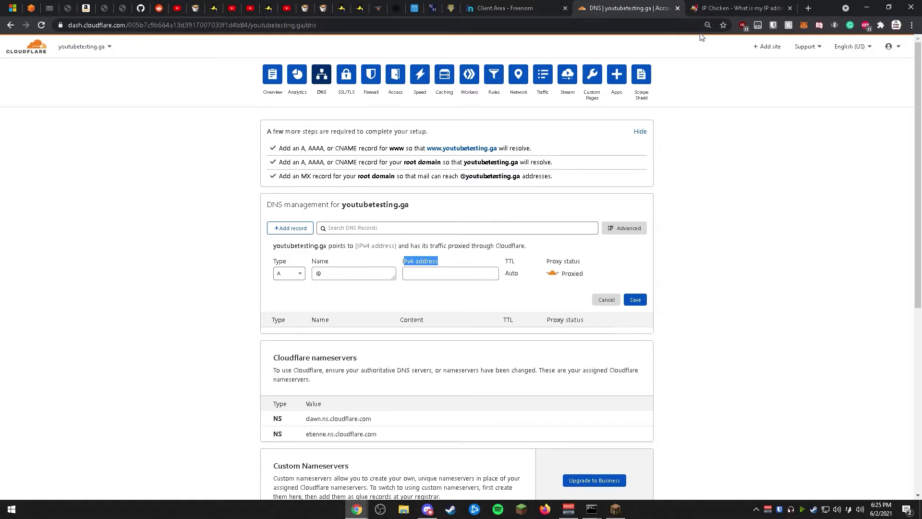
left_click(708, 8)
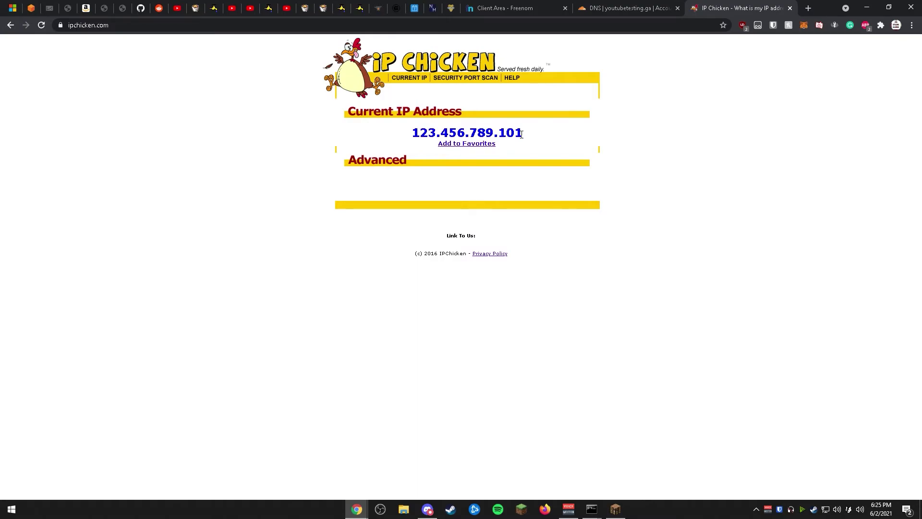
Step: Copy the public IP 123.456.789.101 from IP Chicken and return to the Cloudflare tab
left_click_drag(526, 135, 403, 130)
key("ctrl+c")
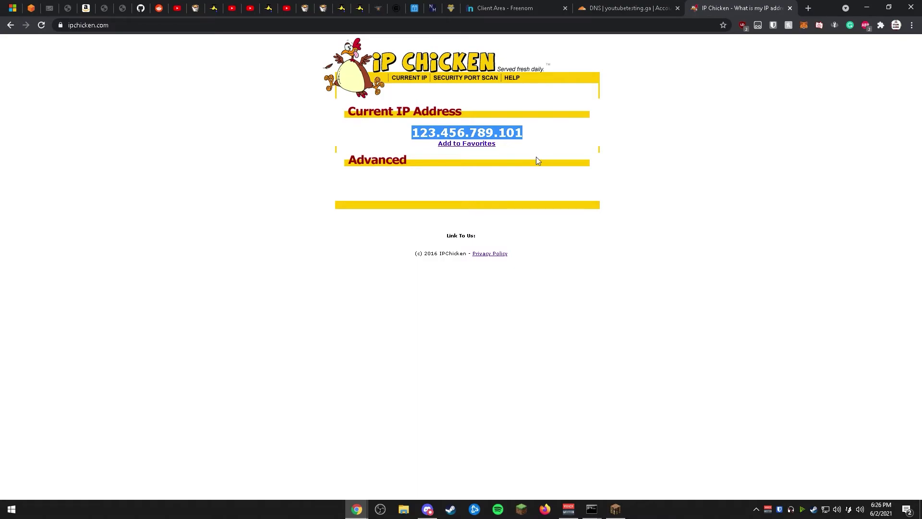
left_click(626, 8)
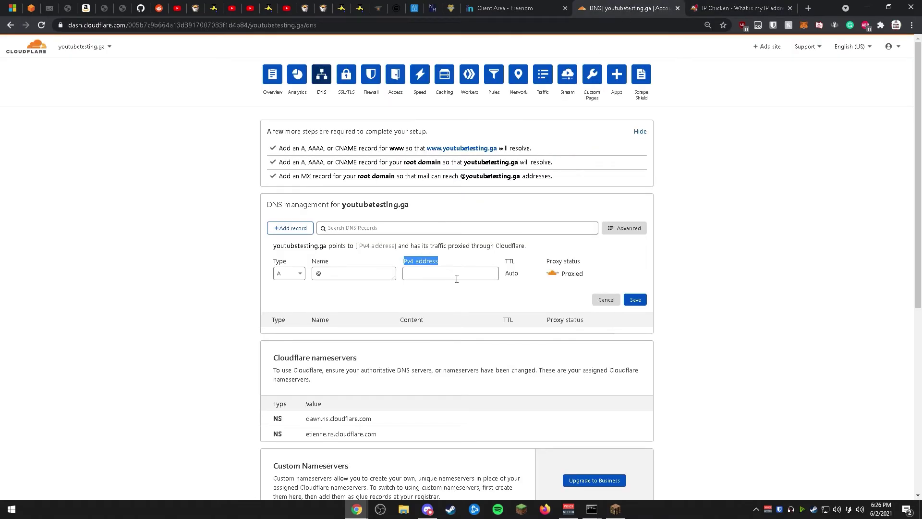
Step: Fill the A record with 123.456.789.101, DNS only, TTL 2 min; save, then cancel it after the error
left_click(457, 278)
key("ctrl+v")
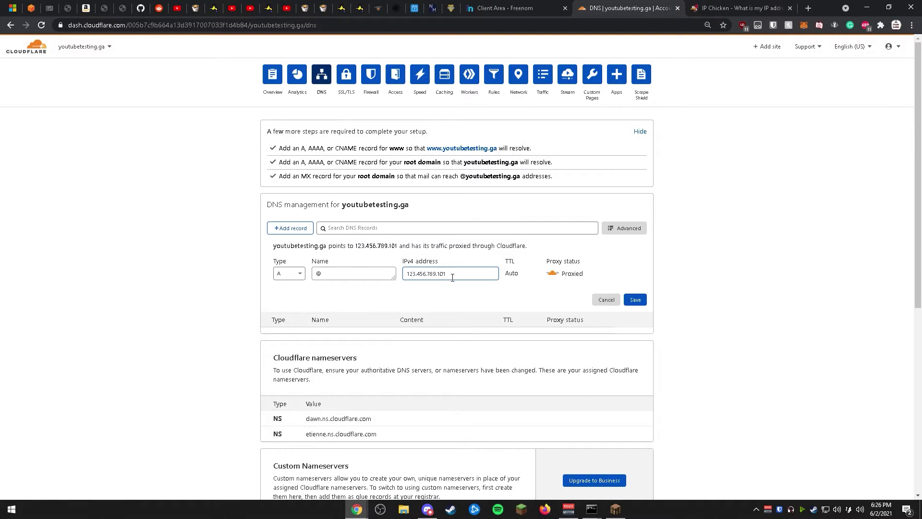
left_click(558, 277)
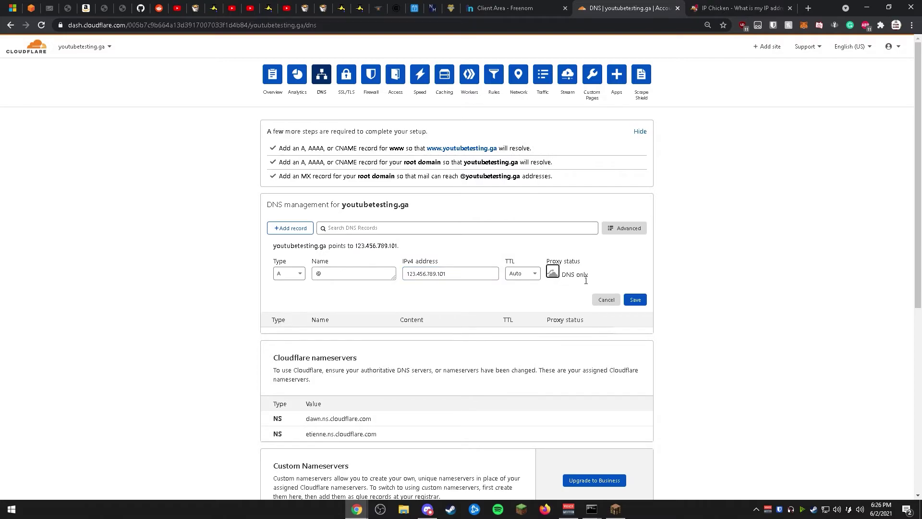
left_click(531, 276)
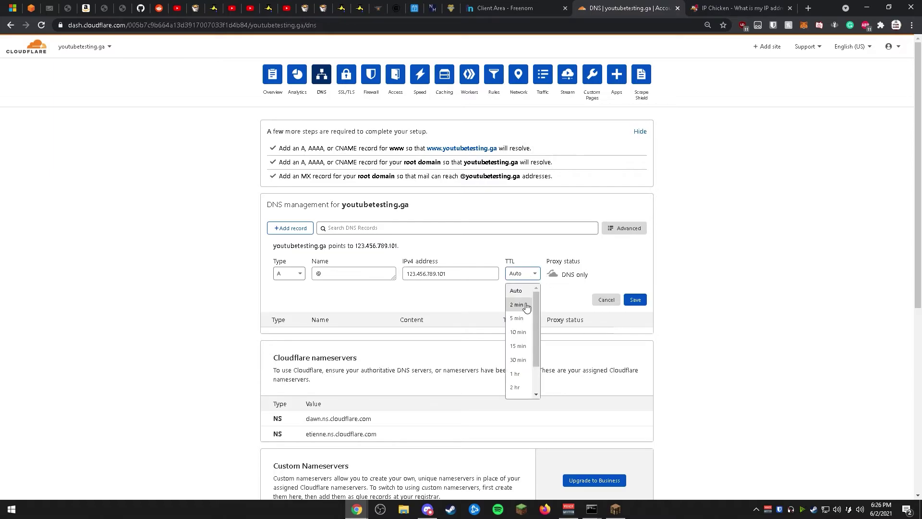
left_click(526, 305)
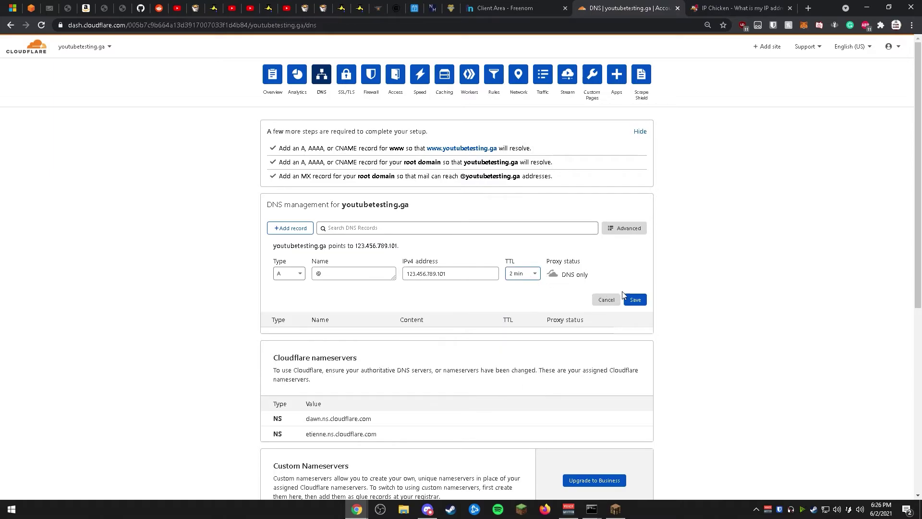
left_click(635, 301)
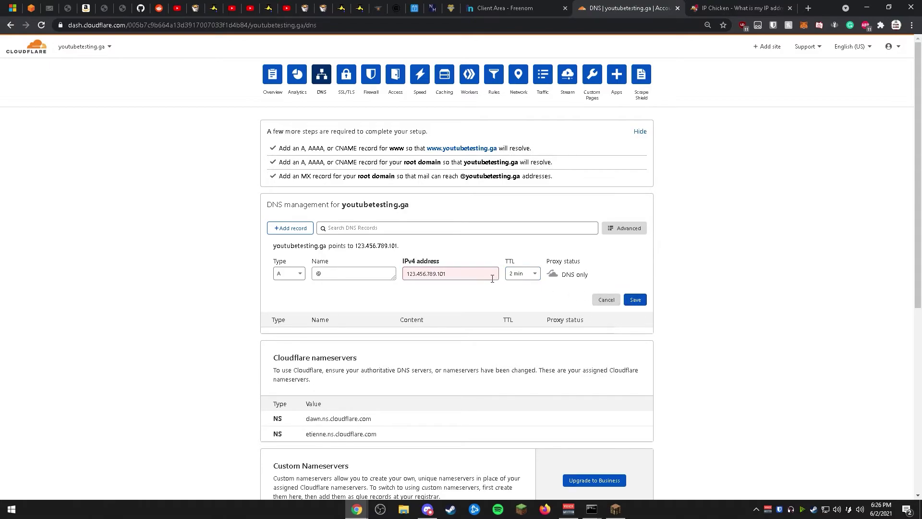
left_click_drag(492, 279, 411, 280)
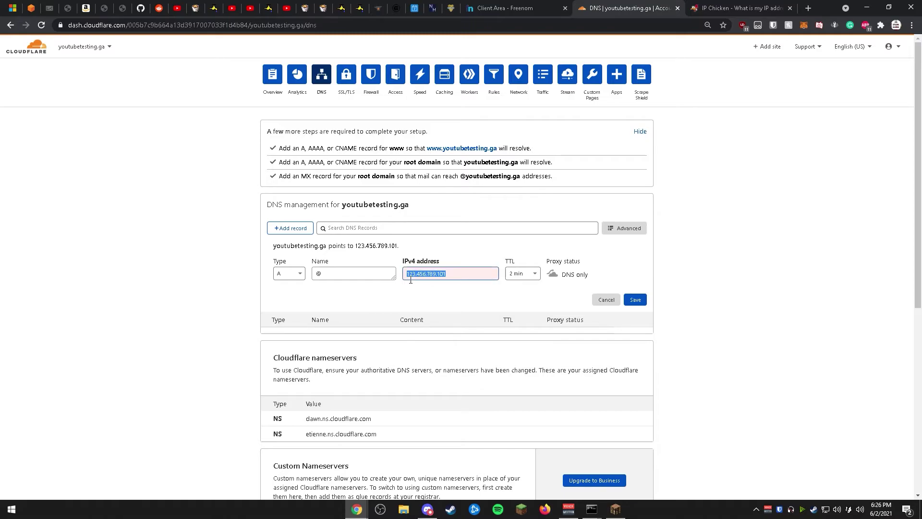
left_click(605, 300)
Step: Start a new SRV record with name @ and service _minecraft
left_click(308, 232)
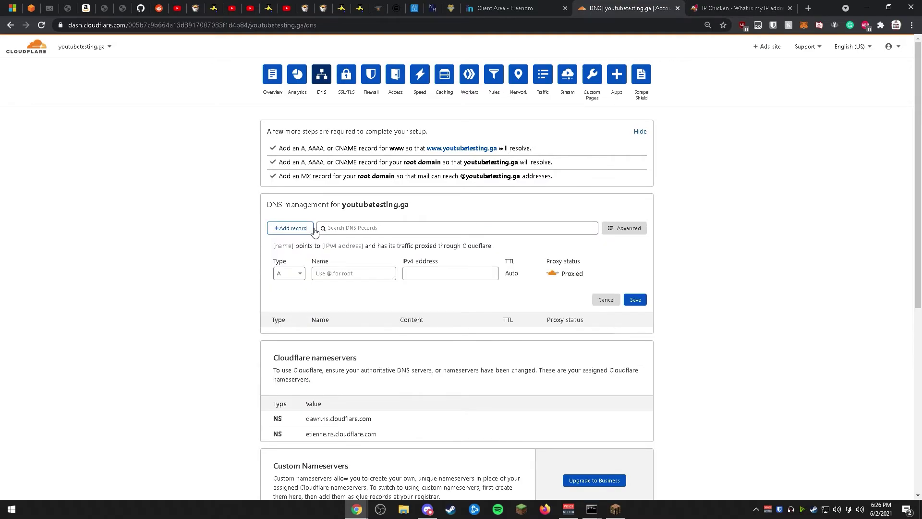
left_click(295, 274)
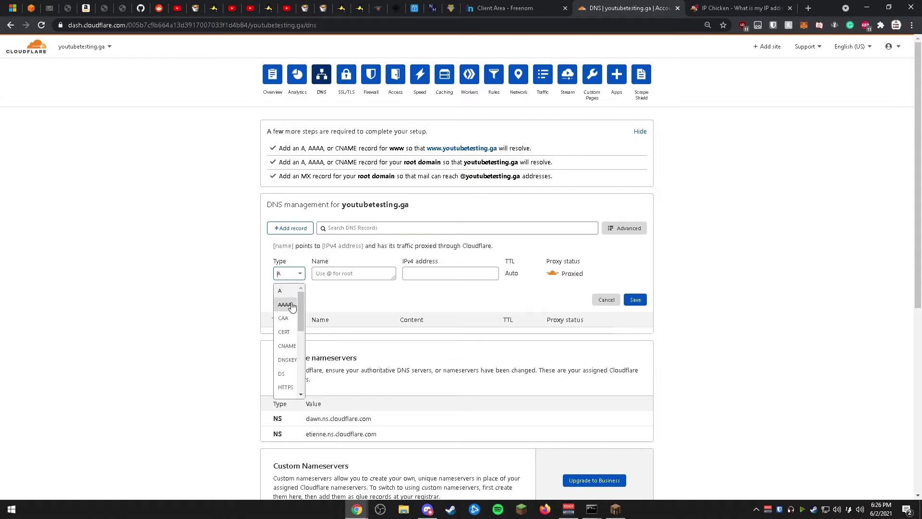
scroll(292, 317, "down", 5)
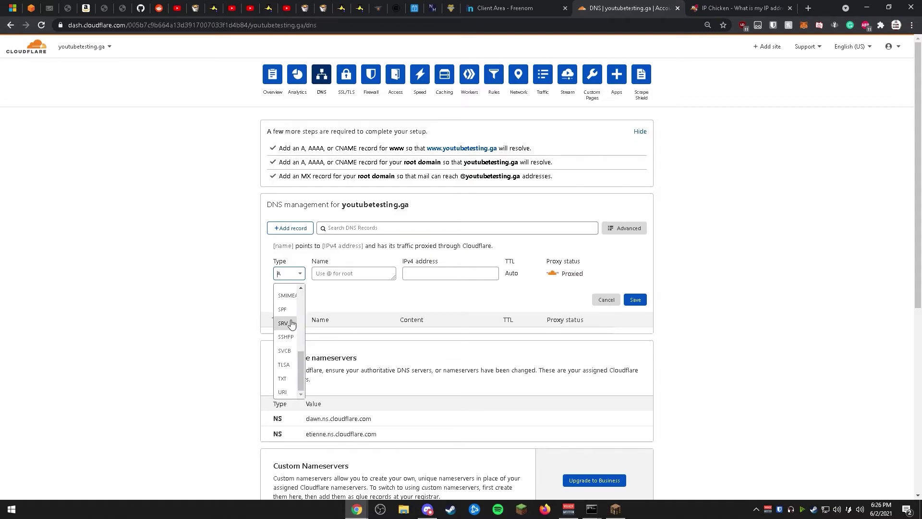
left_click(289, 325)
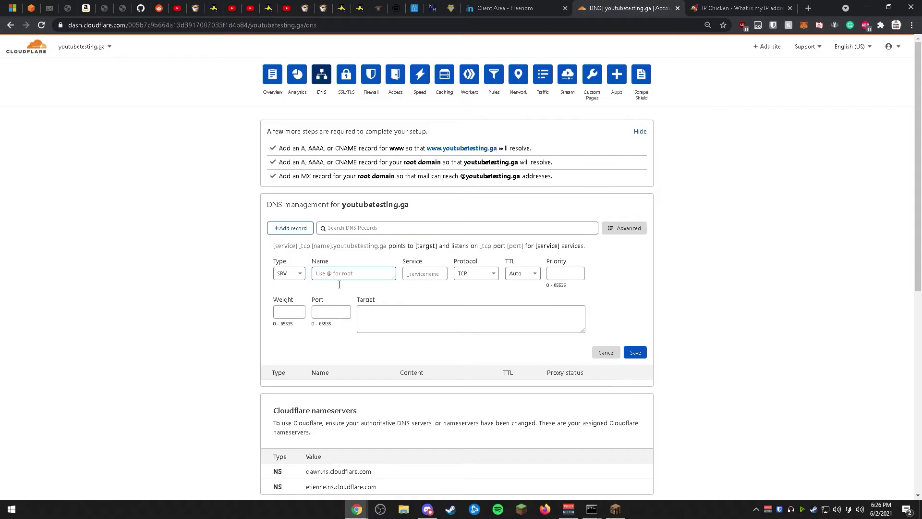
type("@")
key("Tab")
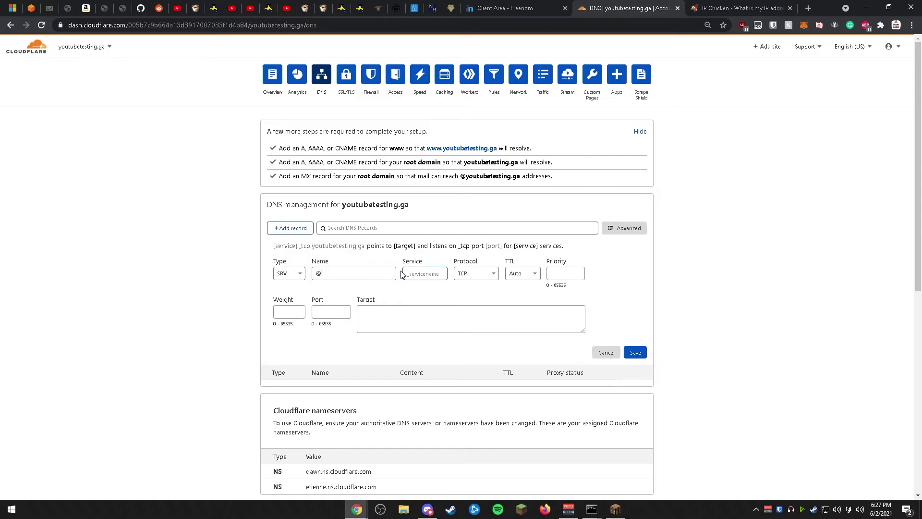
type("_minecraft")
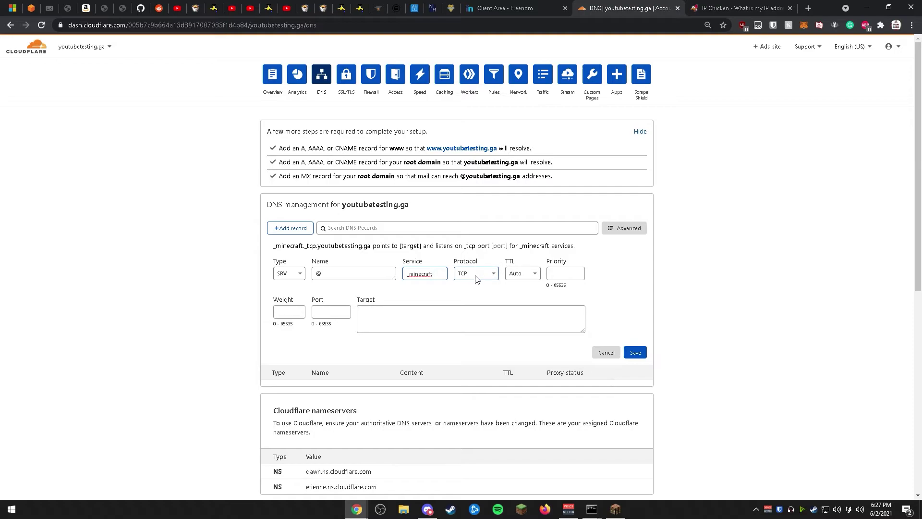
Step: Give the SRV record TTL 2 min, priority 0, weight 0, port 25565, and target youtubetesting.ga
left_click(521, 275)
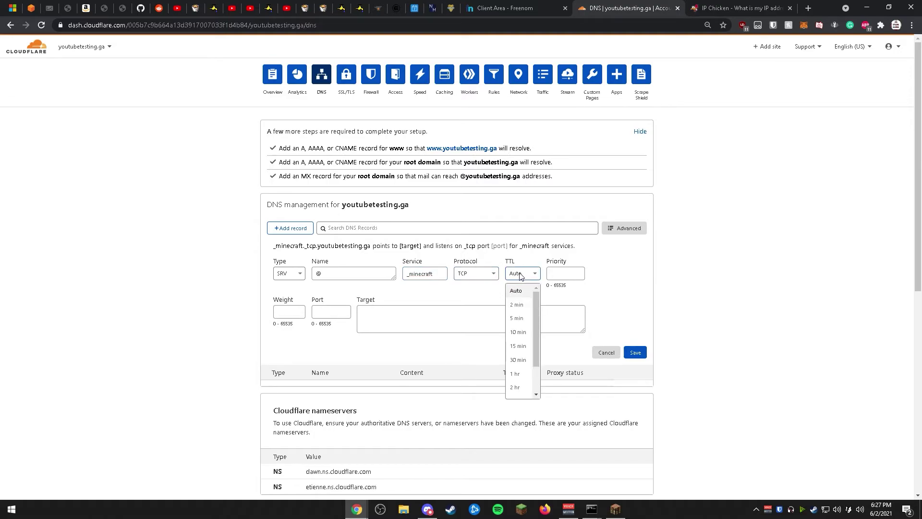
left_click(525, 306)
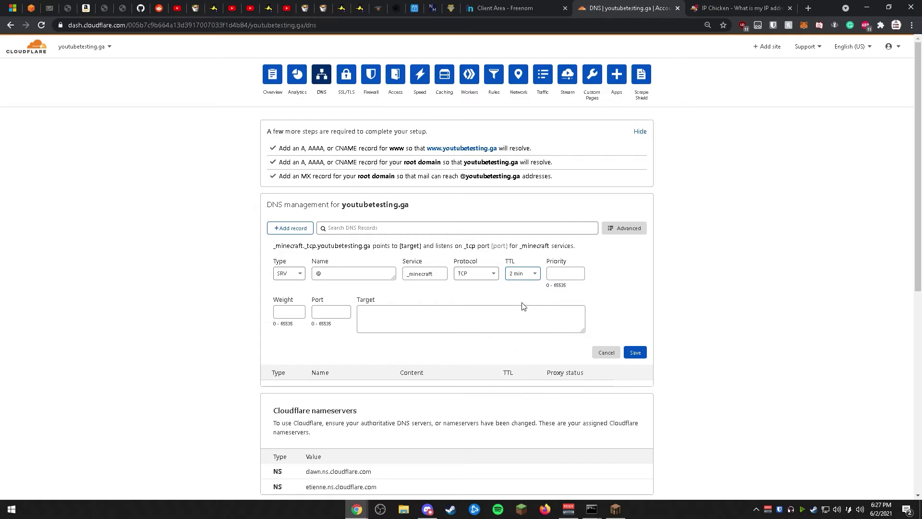
left_click(562, 276)
type("0")
left_click(297, 315)
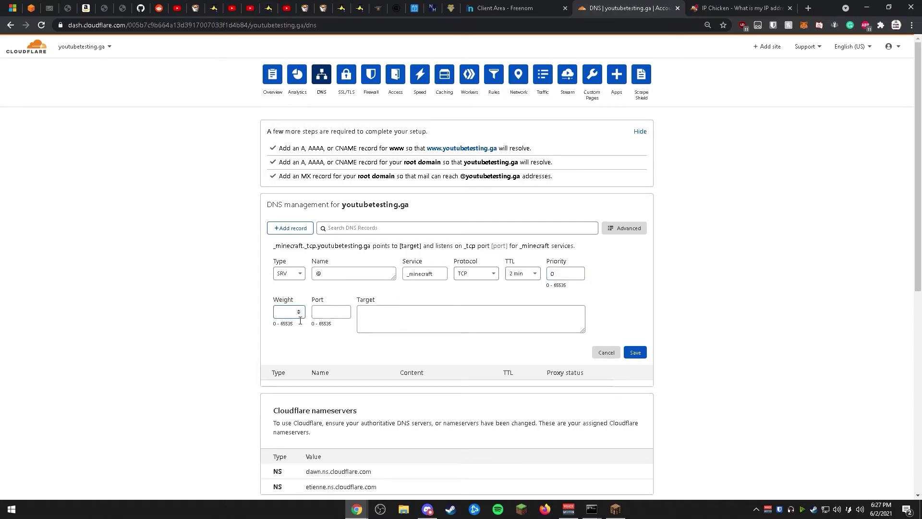
left_click(334, 318)
type("25565")
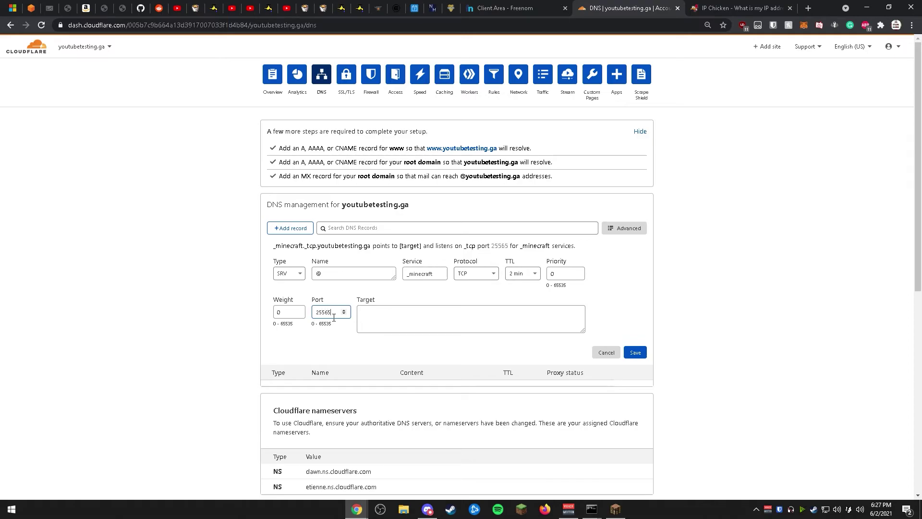
left_click(431, 322)
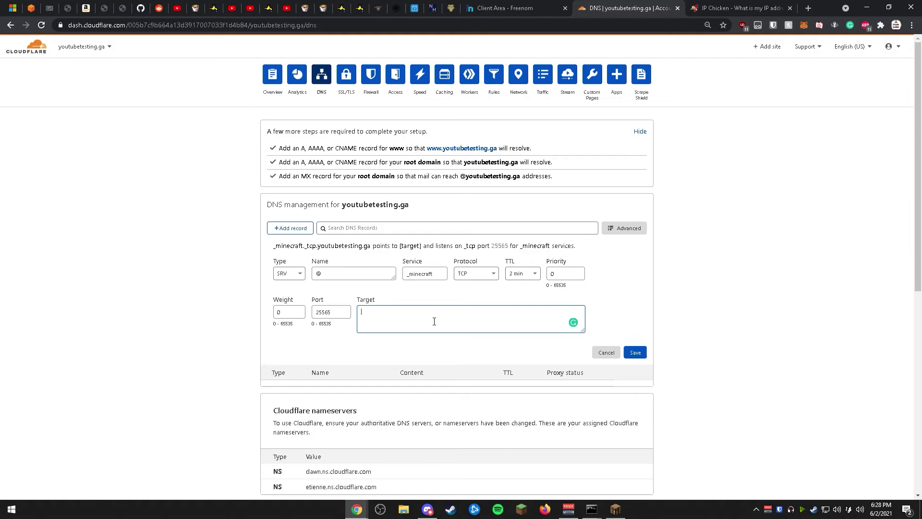
type("youtubetesting.ga")
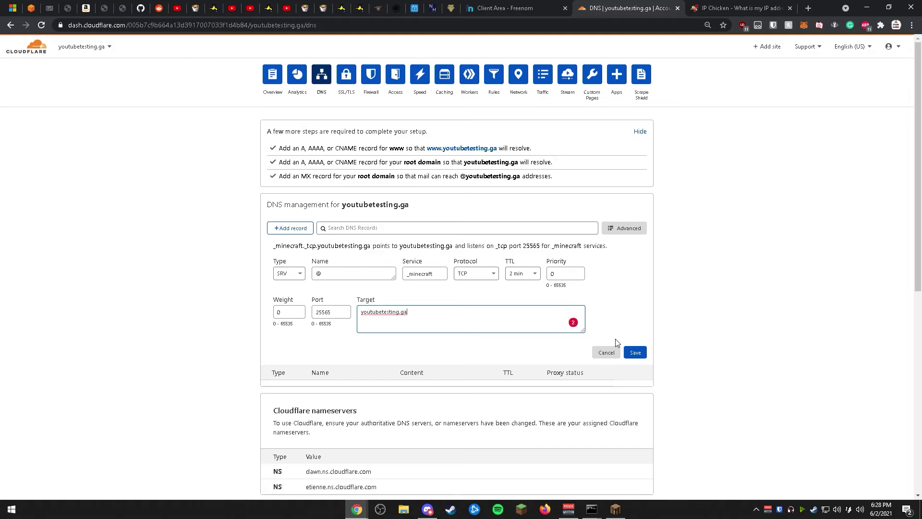
Step: Save the _minecraft SRV record and begin another new record of type SRV
left_click(636, 350)
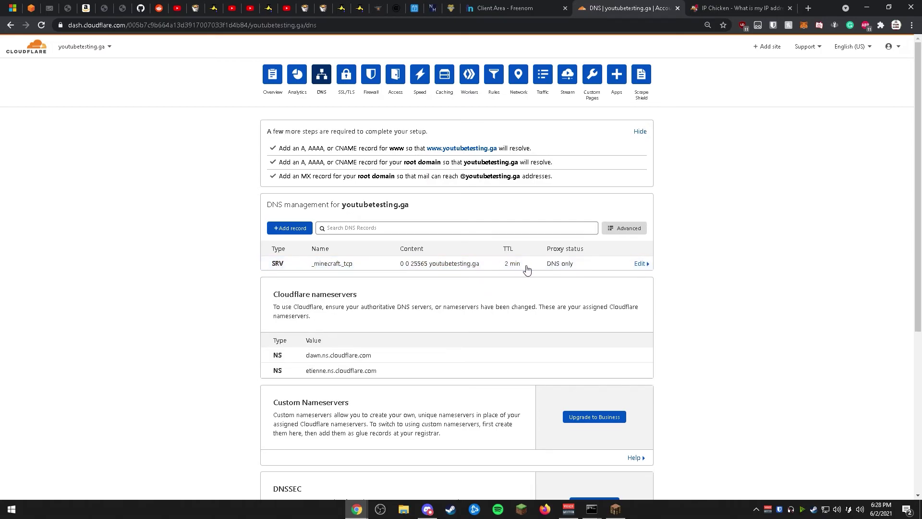
left_click(289, 229)
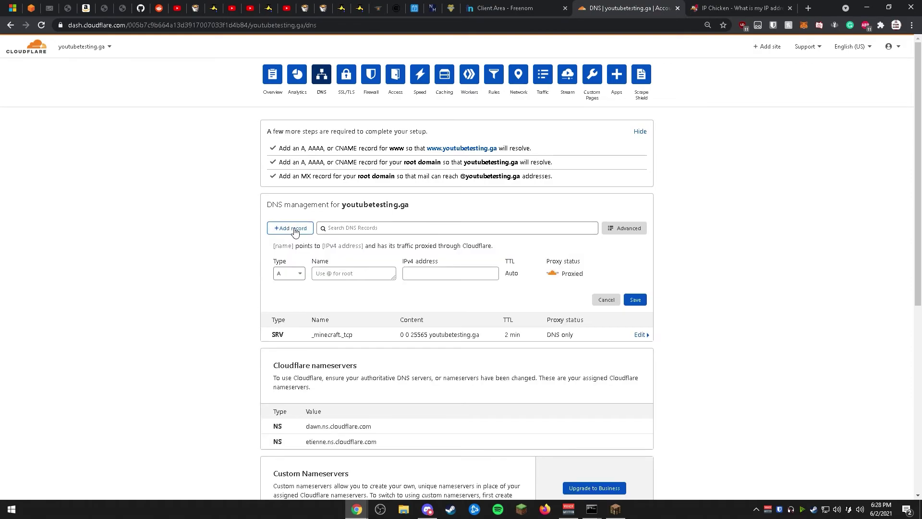
left_click(290, 273)
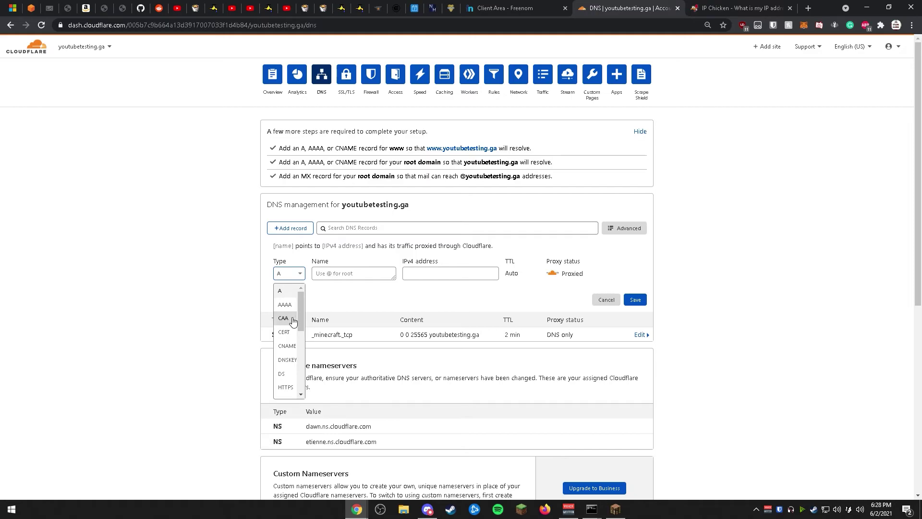
scroll(290, 321, "down", 4)
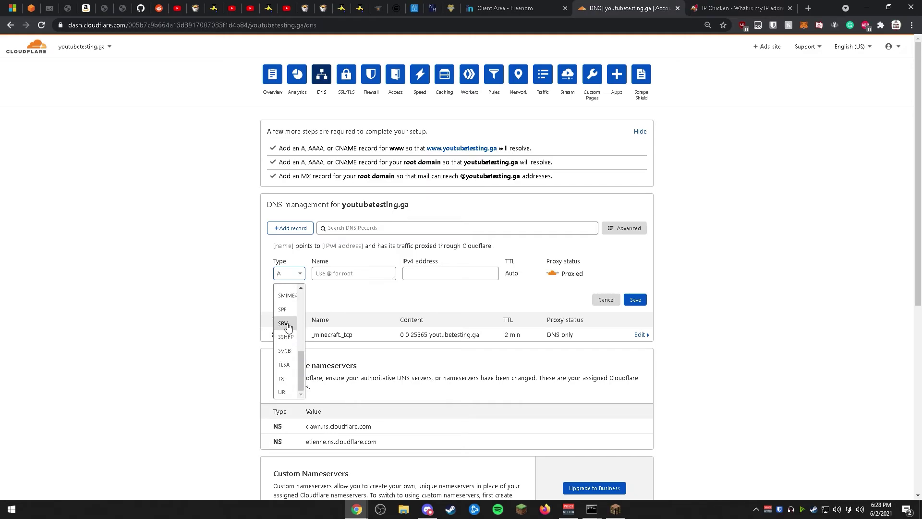
left_click(289, 322)
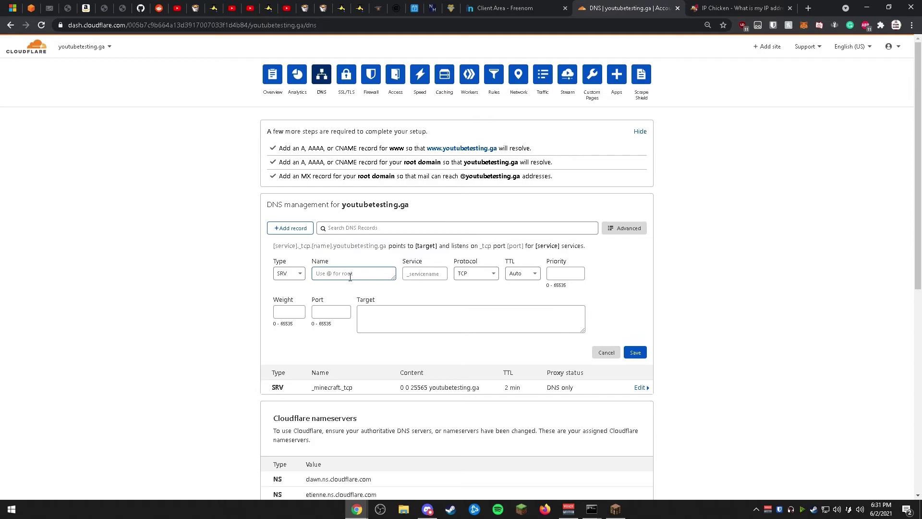
Step: Enter name youtubetesting.ga, service _minecraft, TTL 2 min, priority 0, weight 0, port 25565
type("youtubetesting.ga")
left_click(417, 282)
type("_m")
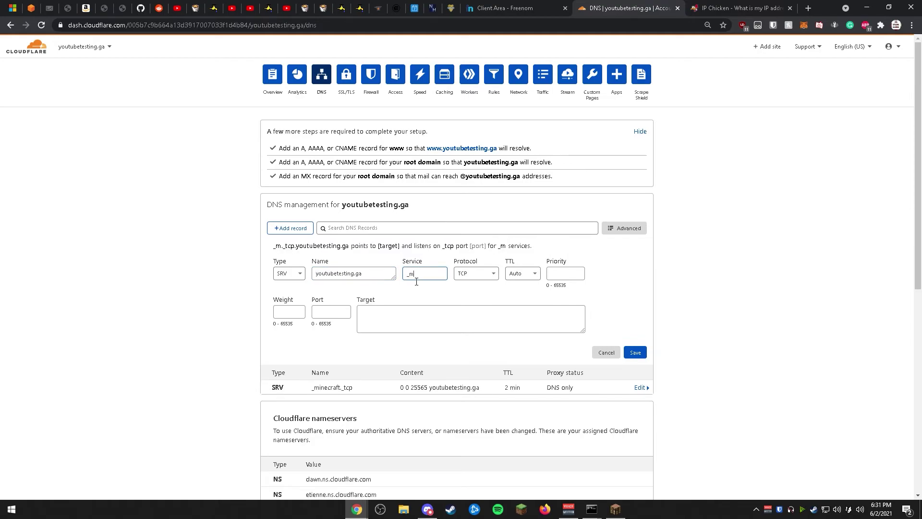
type("inecraft")
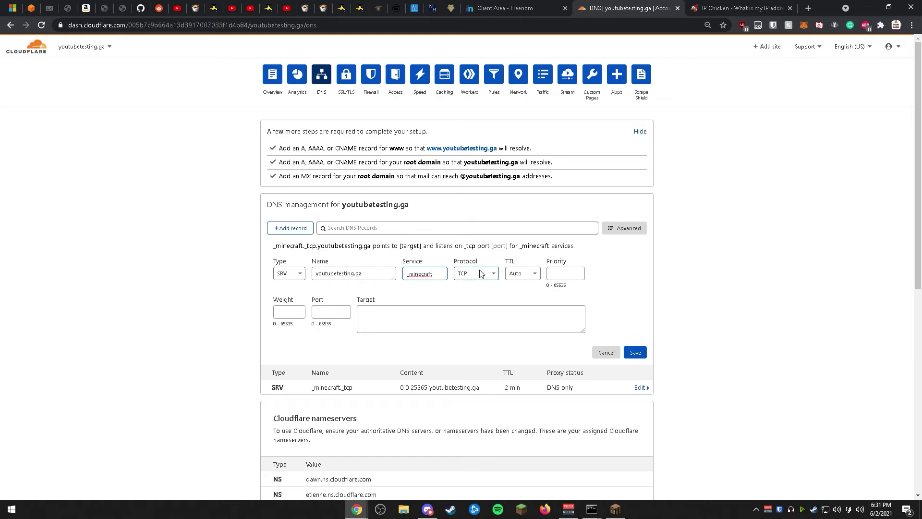
left_click(512, 274)
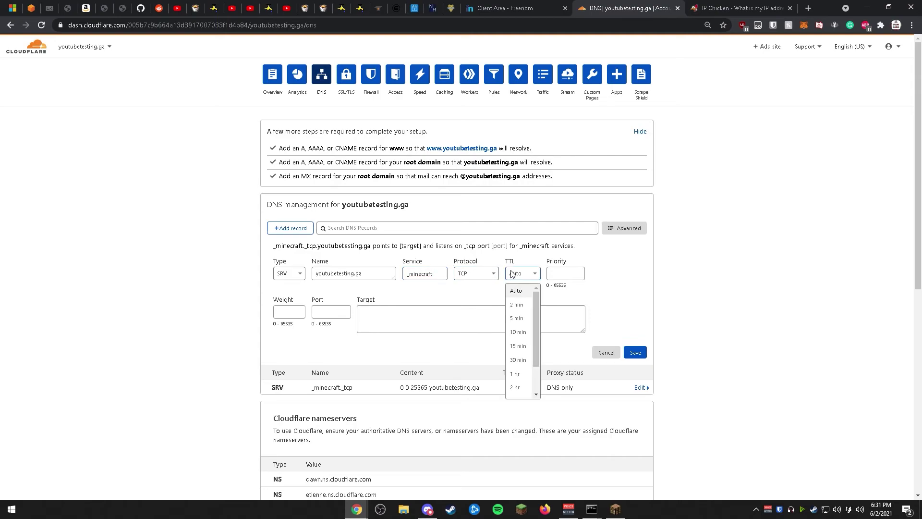
left_click(522, 308)
left_click(554, 279)
type("0")
left_click(292, 312)
type("0")
left_click(326, 312)
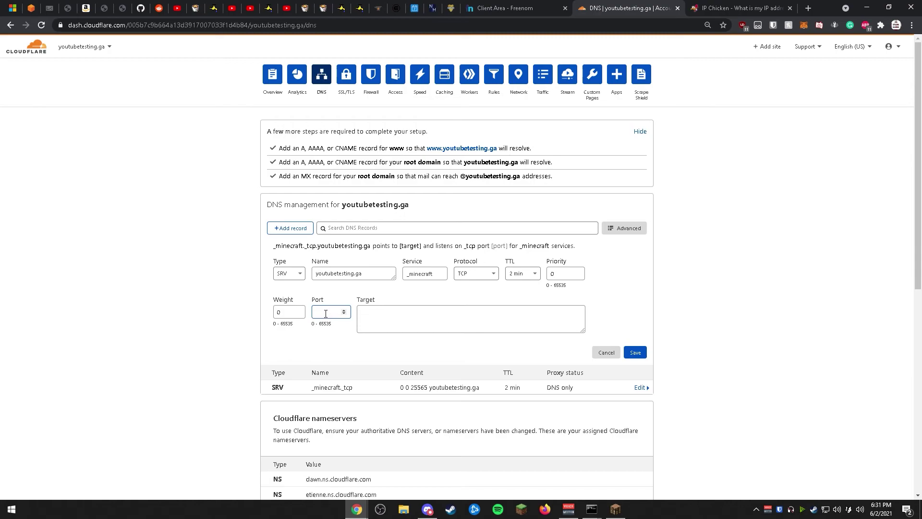
type("25565")
Step: Set the target to gg.youtubetesting.ga and save the second SRV record
left_click(406, 317)
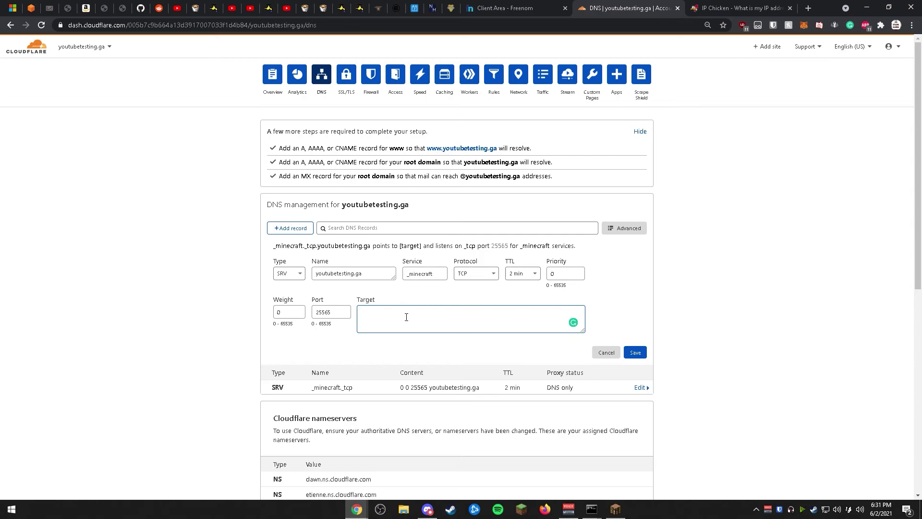
type("Play.youtubetesting.ga")
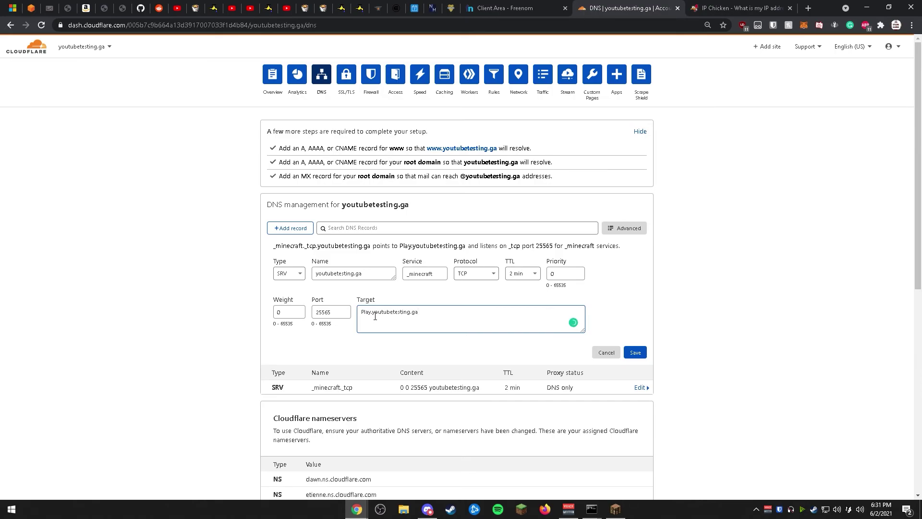
left_click_drag(372, 313, 348, 317)
type("mc")
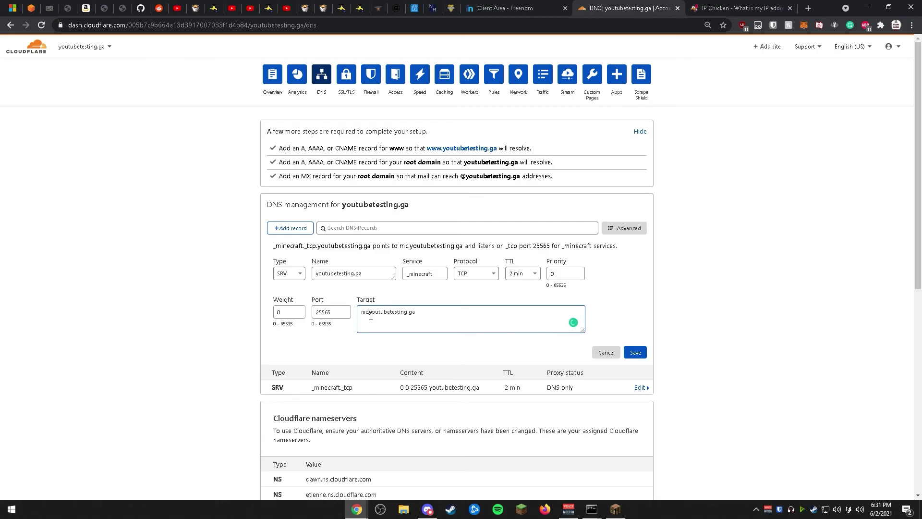
left_click_drag(369, 314, 353, 316)
type("gg")
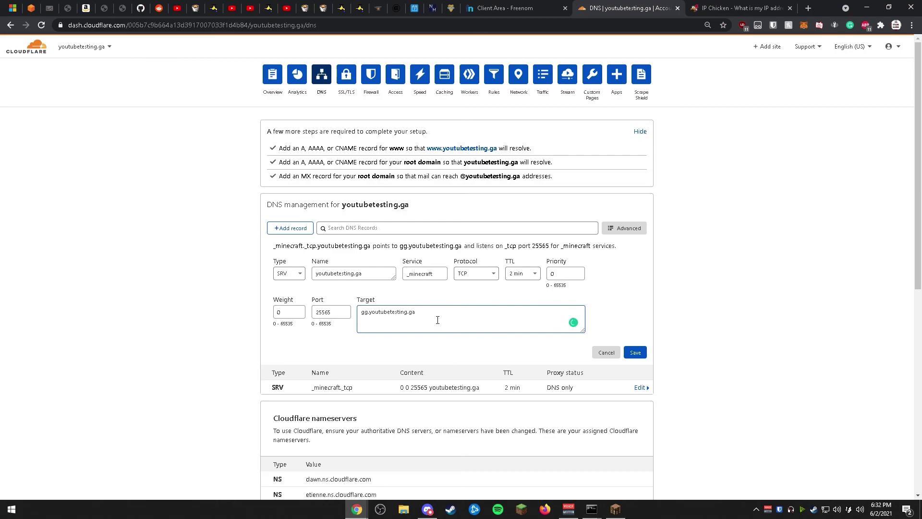
left_click_drag(437, 320, 358, 319)
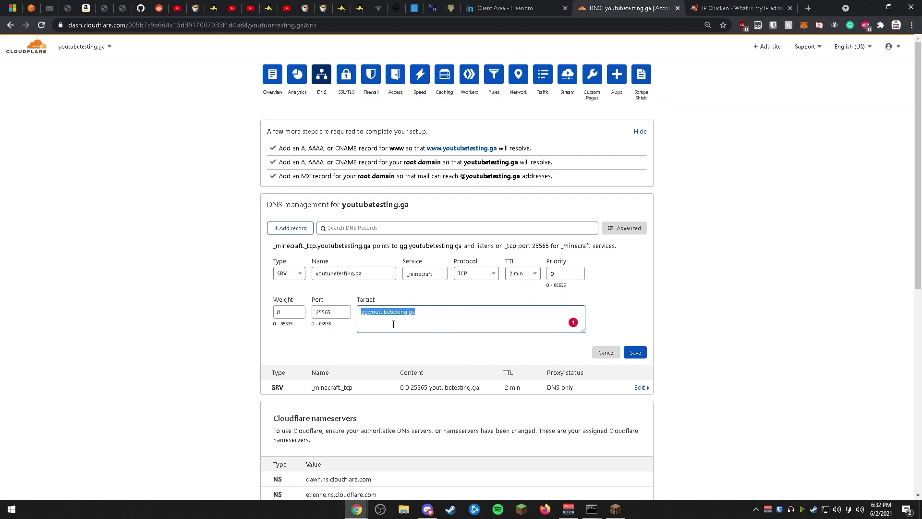
left_click(635, 352)
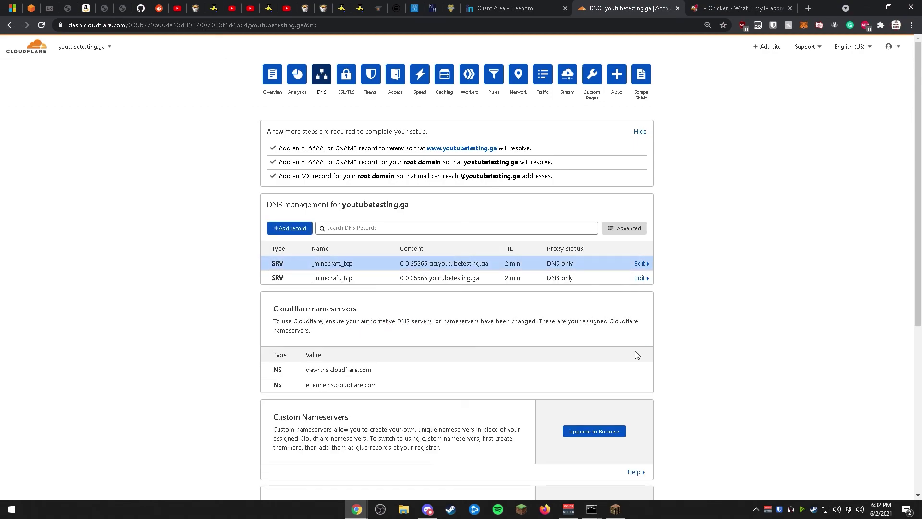